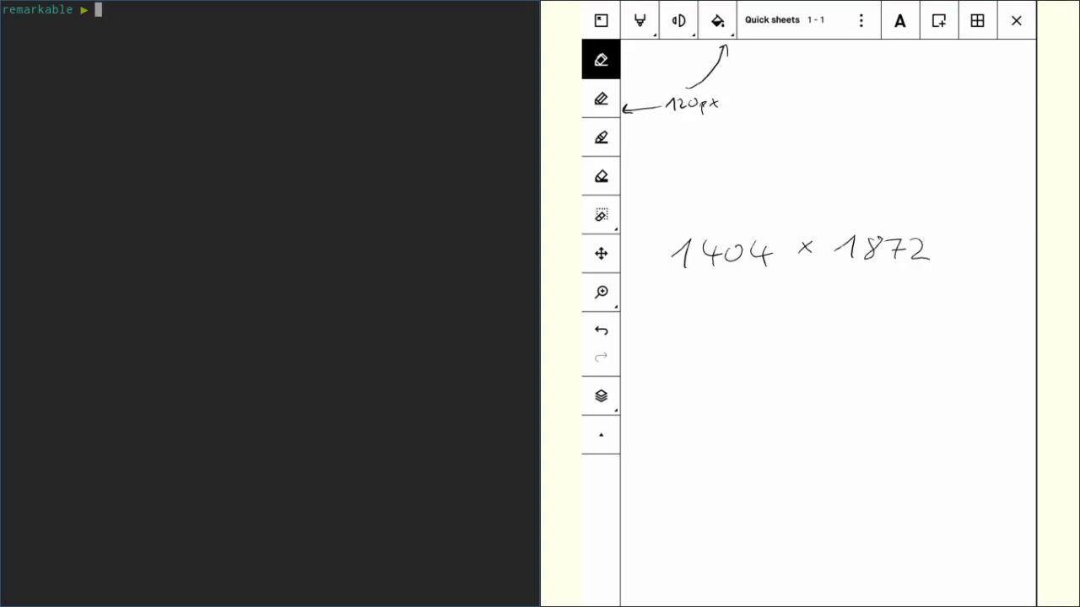
# Step: Focus the reMarkable screen window, then switch to the i3 GIMP workspace (workspace 2)
pyautogui.press('super+Right')
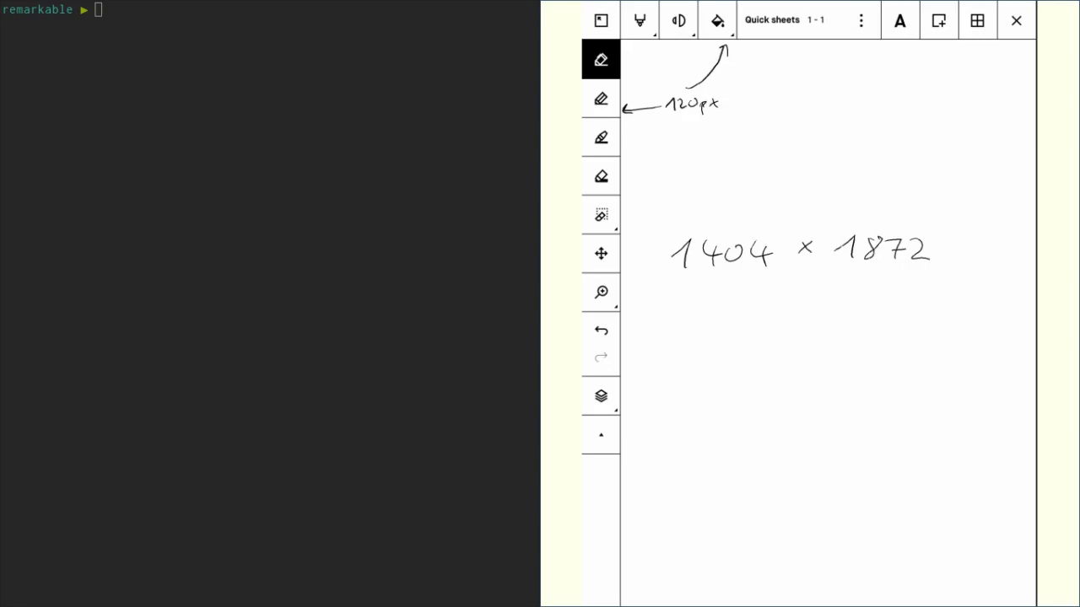
pyautogui.press('super+2')
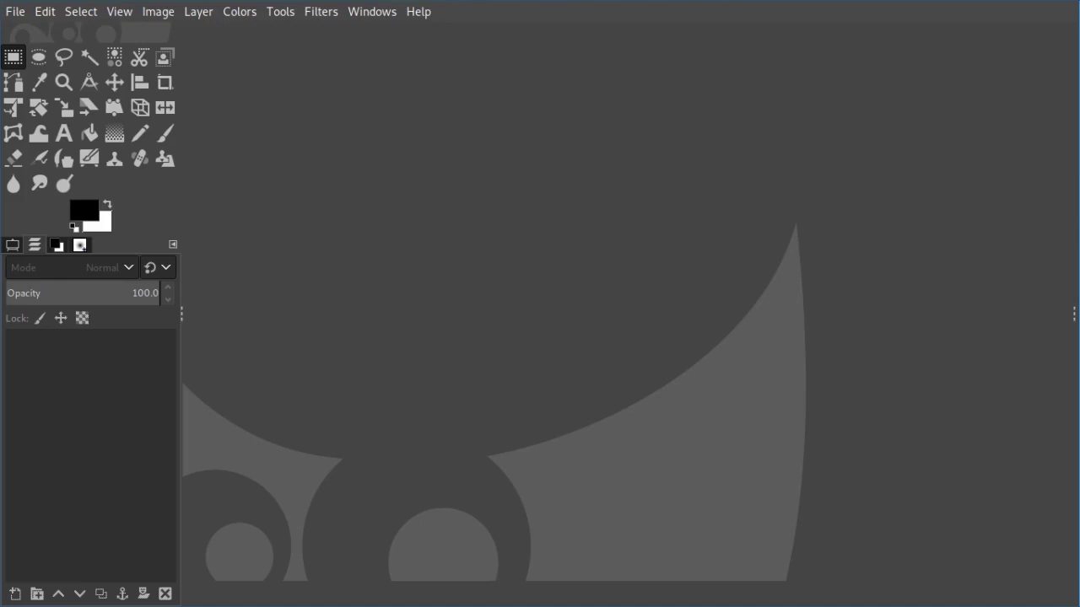
# Step: Create a new image via File > New with width 1404 and height 1872 pixels
pyautogui.hotkey('alt', 'f')
pyautogui.press('Down')
pyautogui.press('Down')
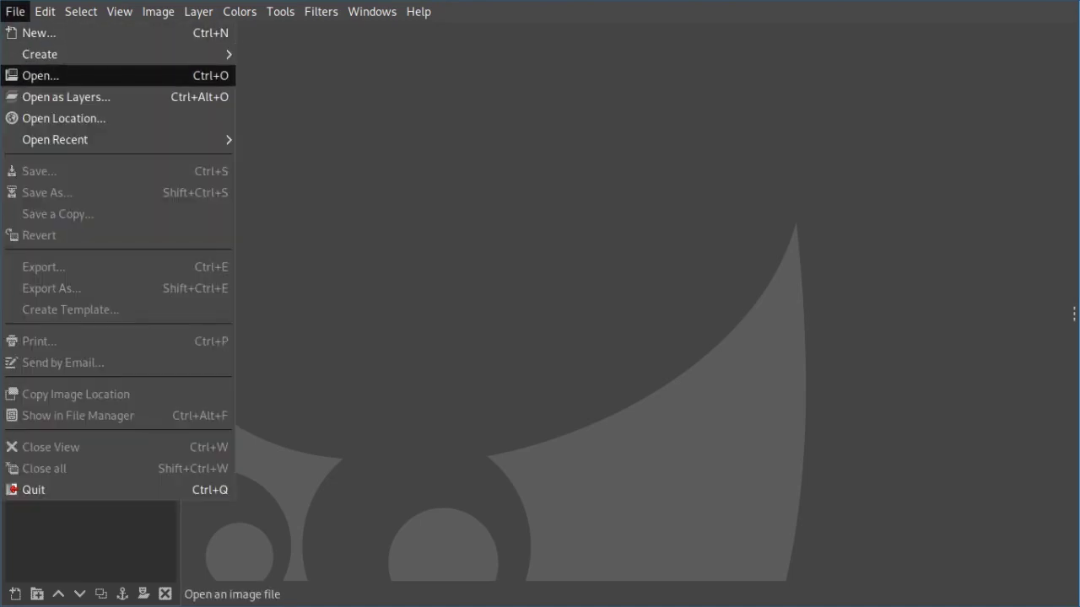
pyautogui.press('Up')
pyautogui.press('Up')
pyautogui.press('Return')
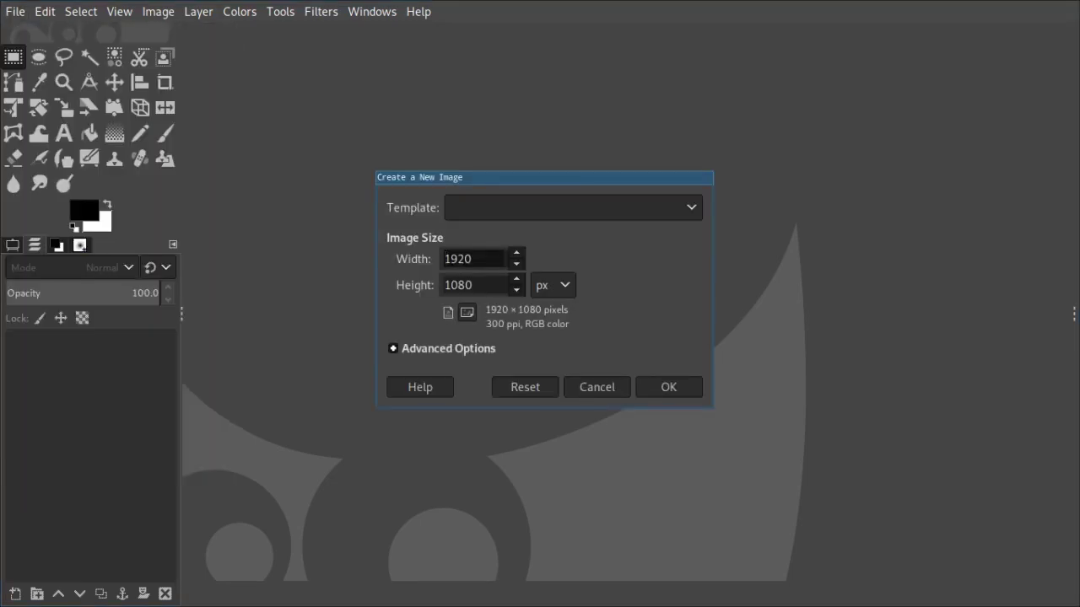
pyautogui.hotkey('ctrl', 'a')
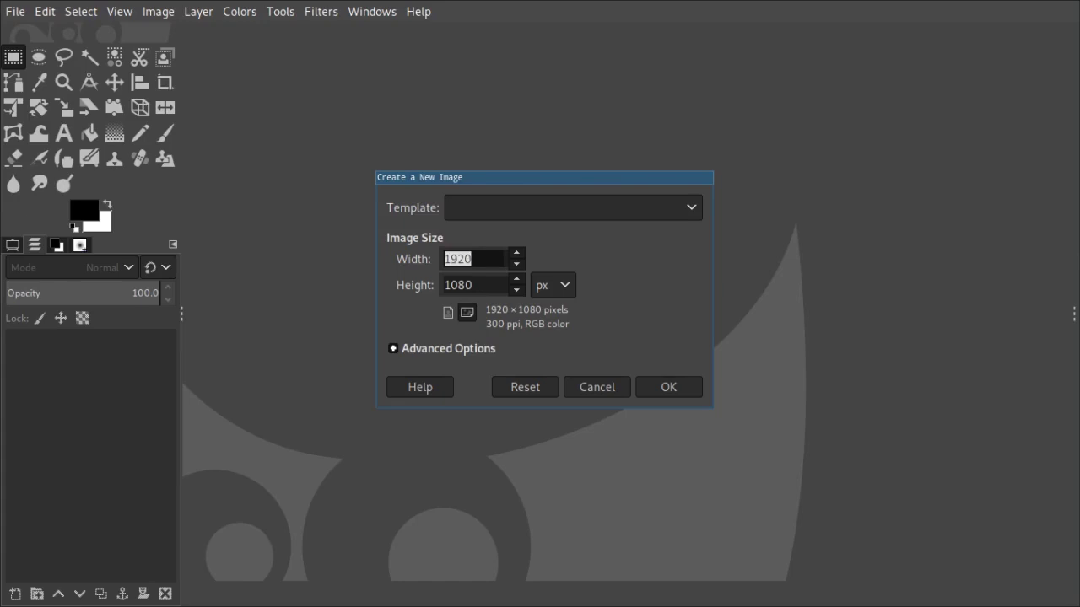
pyautogui.press('BackSpace')
pyautogui.write('1404')
pyautogui.press('Tab')
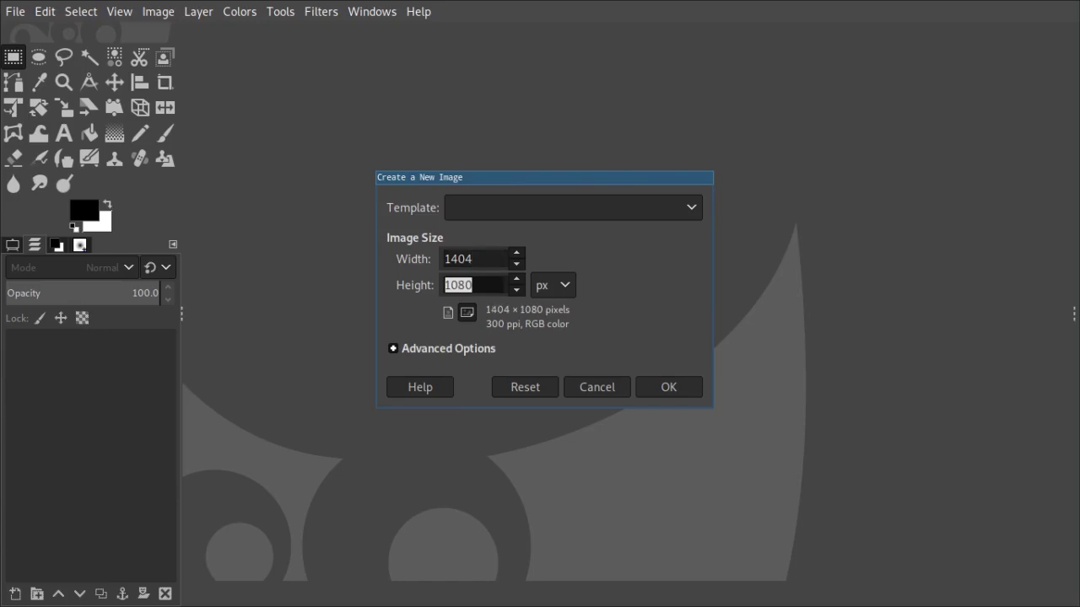
pyautogui.write('1872')
pyautogui.press('Return')
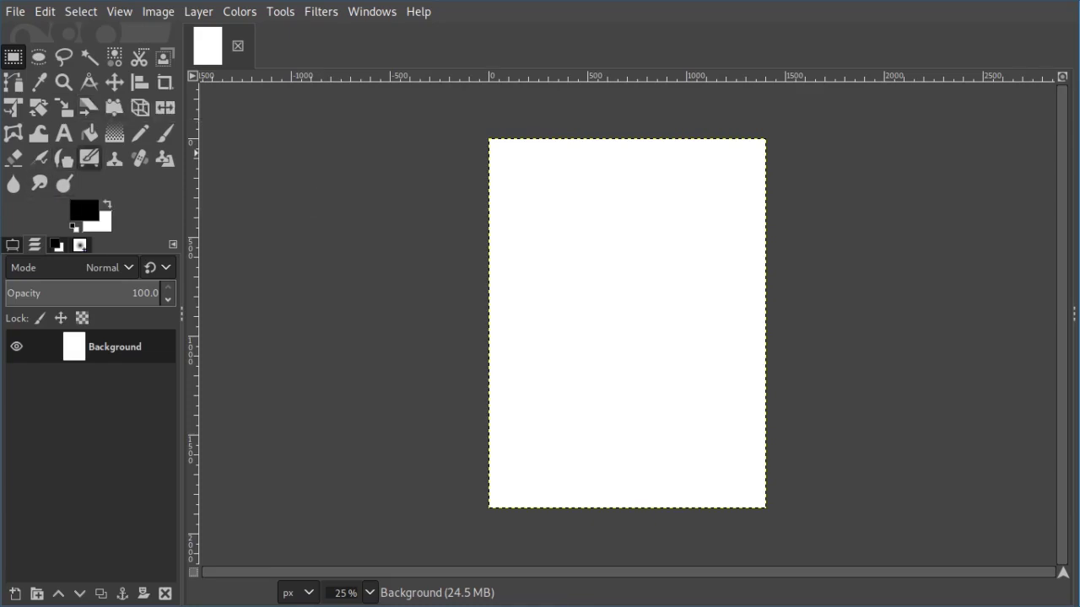
# Step: Bucket-fill the canvas black and export it as black.png into /tmp/remarkable
pyautogui.click(89, 133)
pyautogui.click(501, 250)
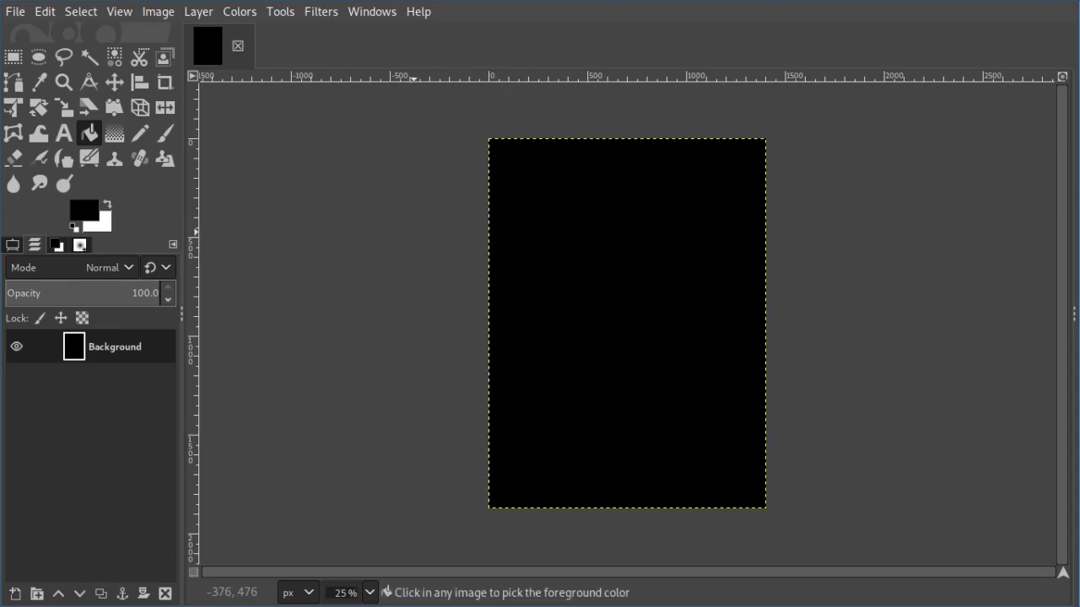
pyautogui.hotkey('ctrl', 'shift', 'e')
pyautogui.click(229, 391)
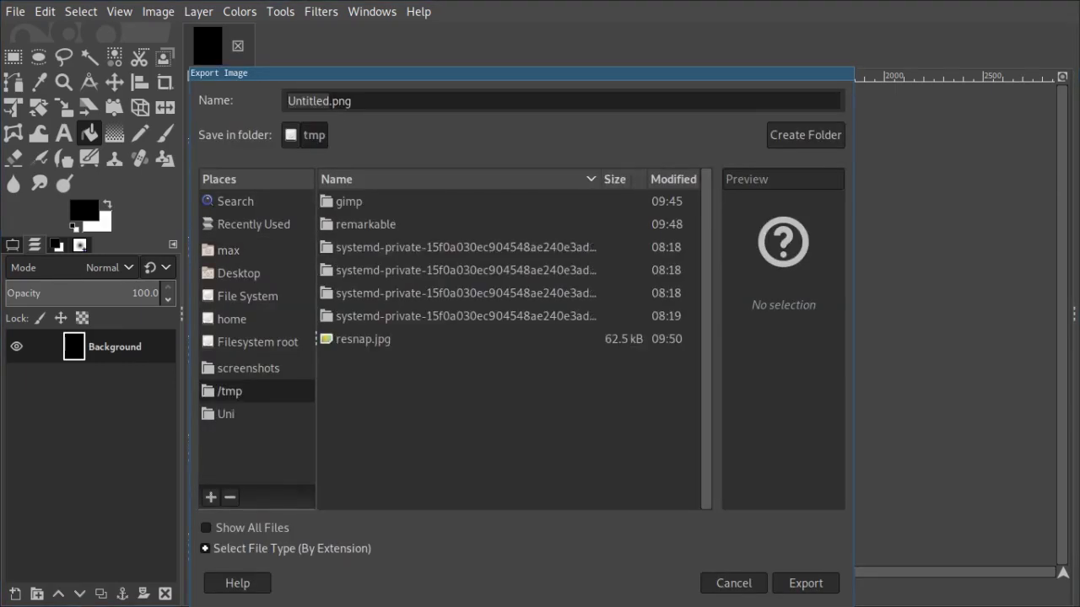
pyautogui.doubleClick(365, 223)
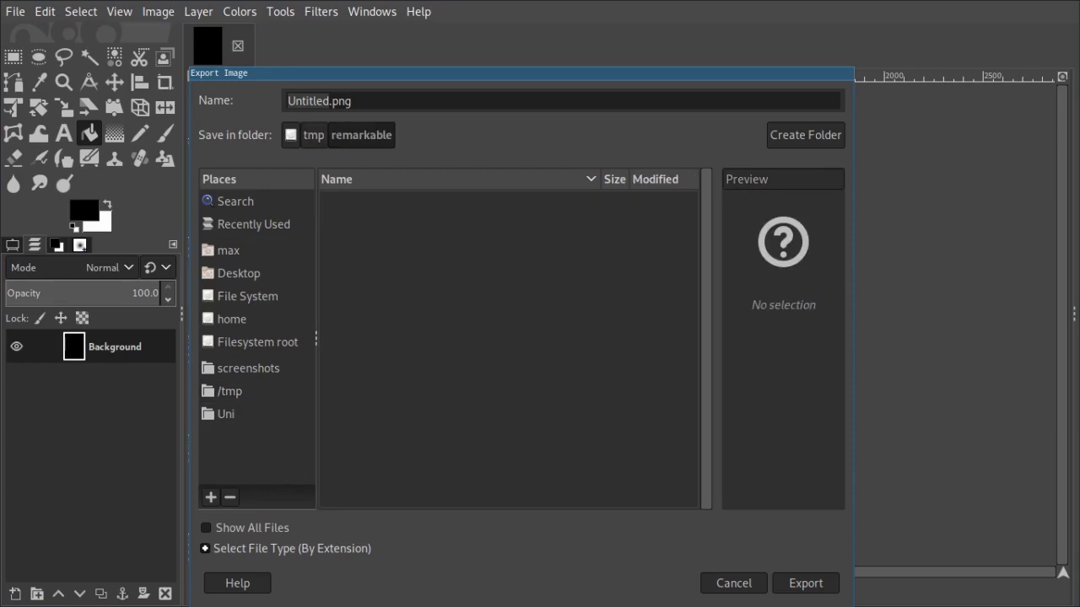
pyautogui.doubleClick(308, 100)
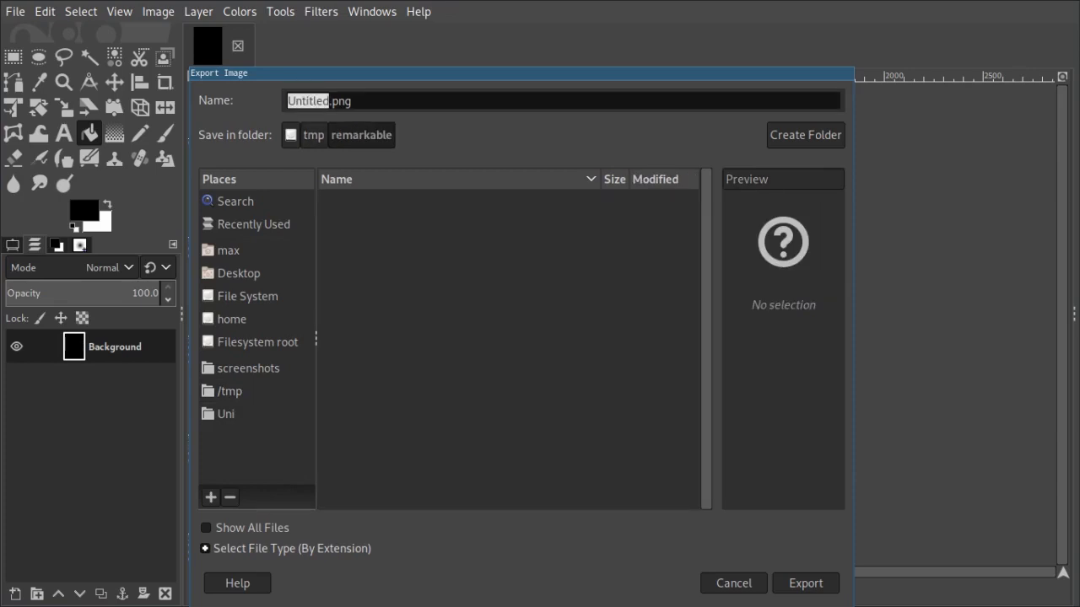
pyautogui.write('black')
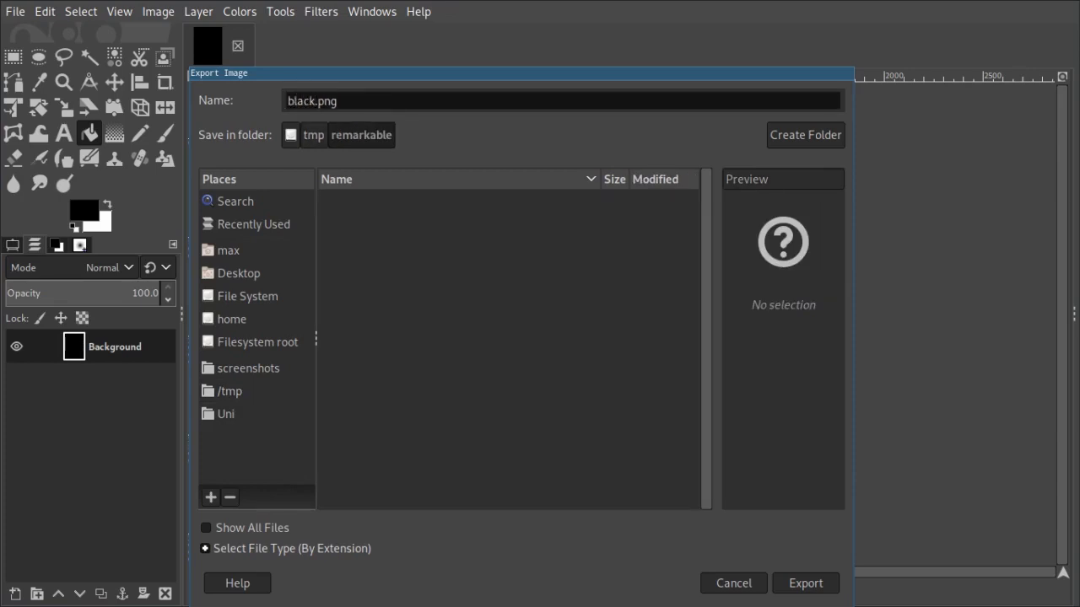
pyautogui.press('Return')
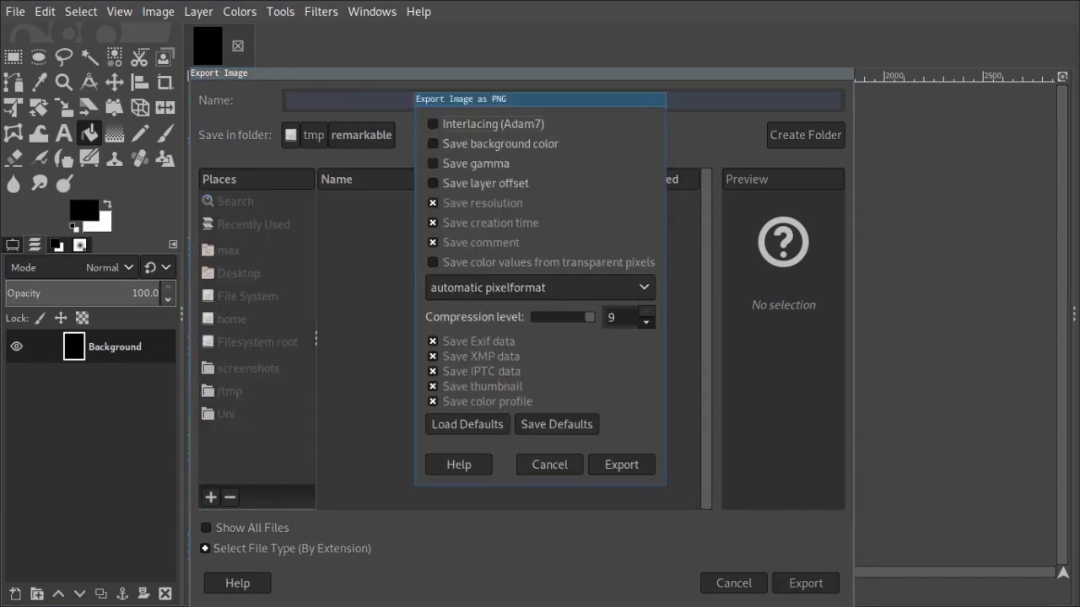
pyautogui.press('Return')
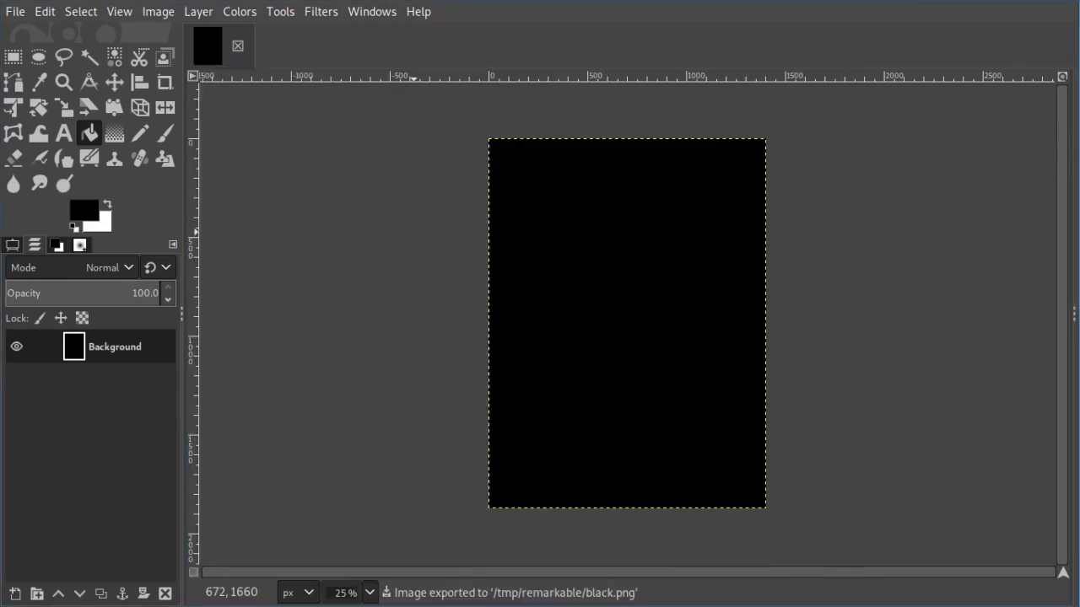
# Step: Return to the terminal workspace and list the local folder to confirm black.png exists
pyautogui.press('super+2')
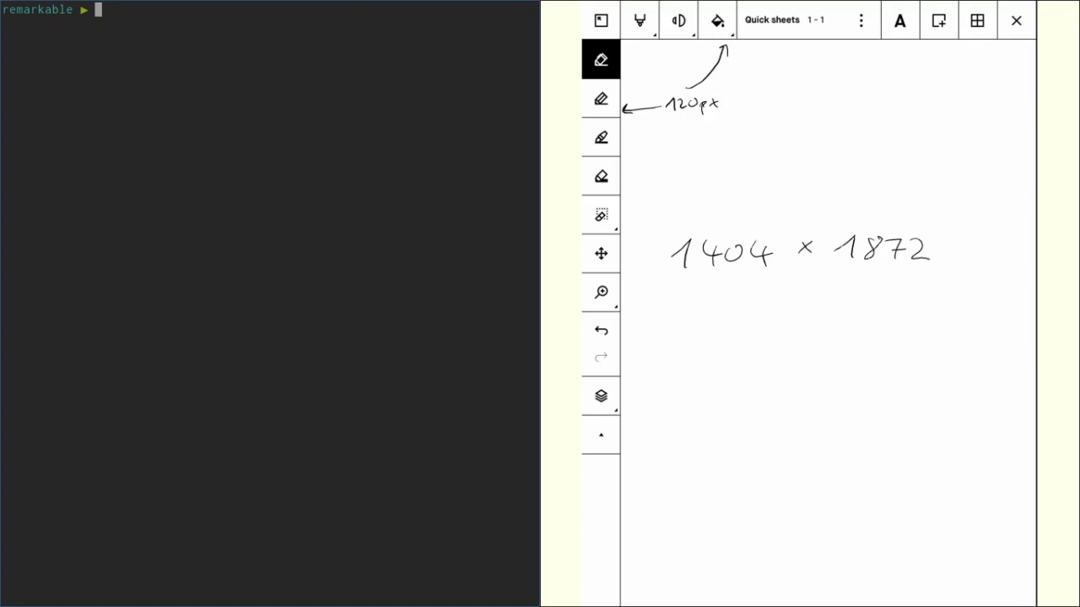
pyautogui.write('ls')
pyautogui.press('Return')
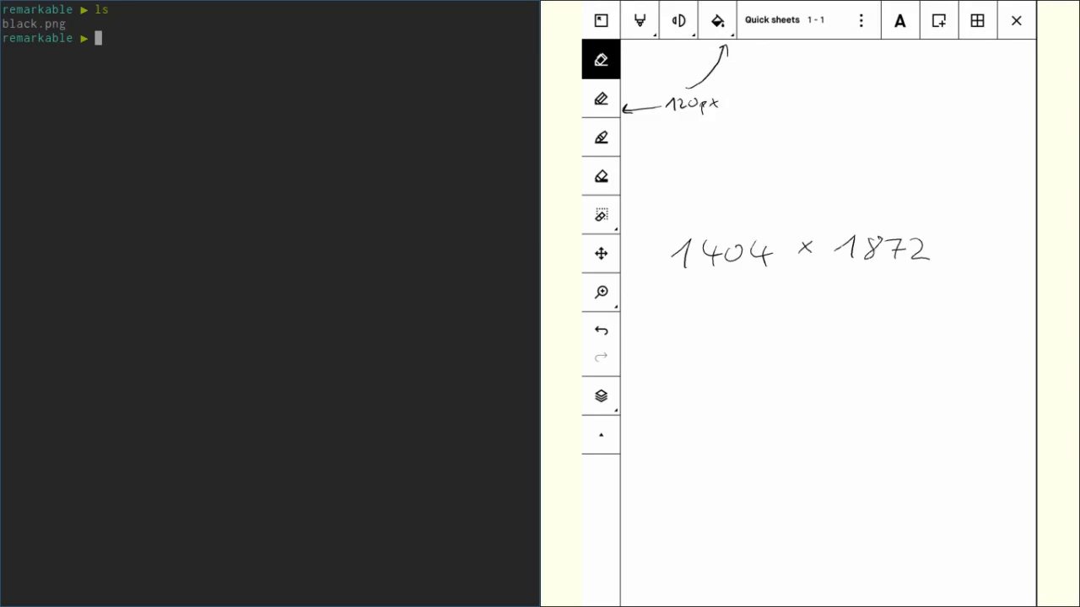
# Step: SSH into the reMarkable, list /usr/share/remarkable/templates/, then log out of the device
pyautogui.write('ssh')
pyautogui.press('Up')
pyautogui.press('Return')
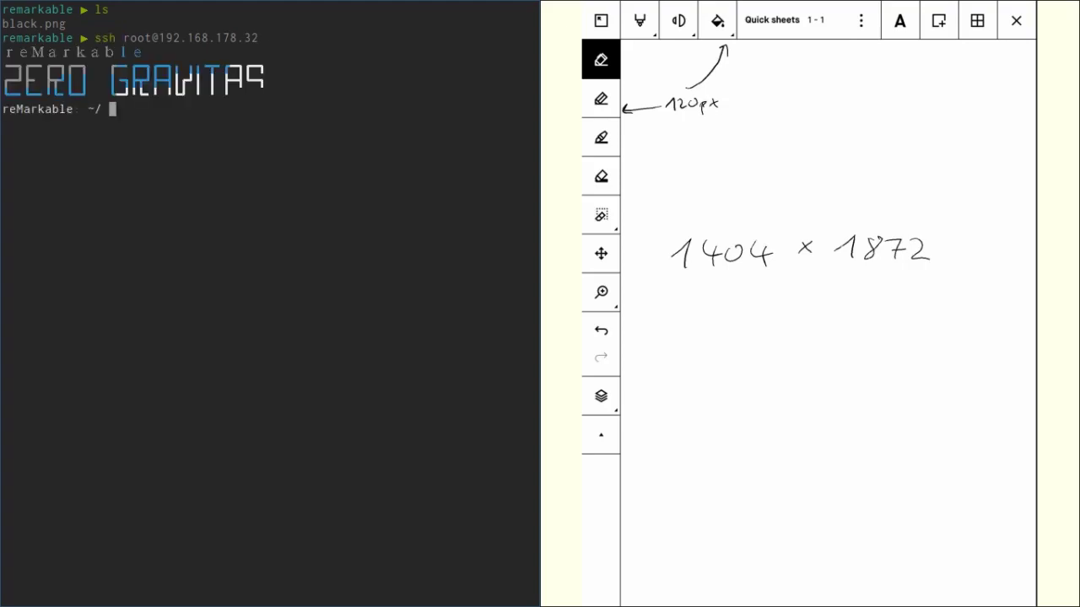
pyautogui.write('cd /usr/share/remarkable/')
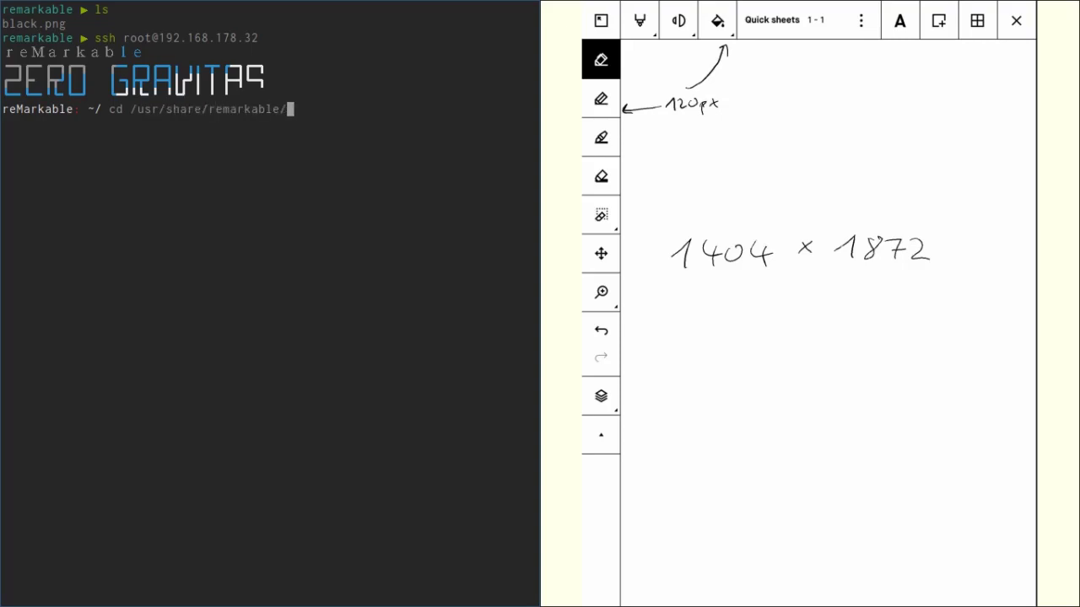
pyautogui.write('templates/')
pyautogui.press('Return')
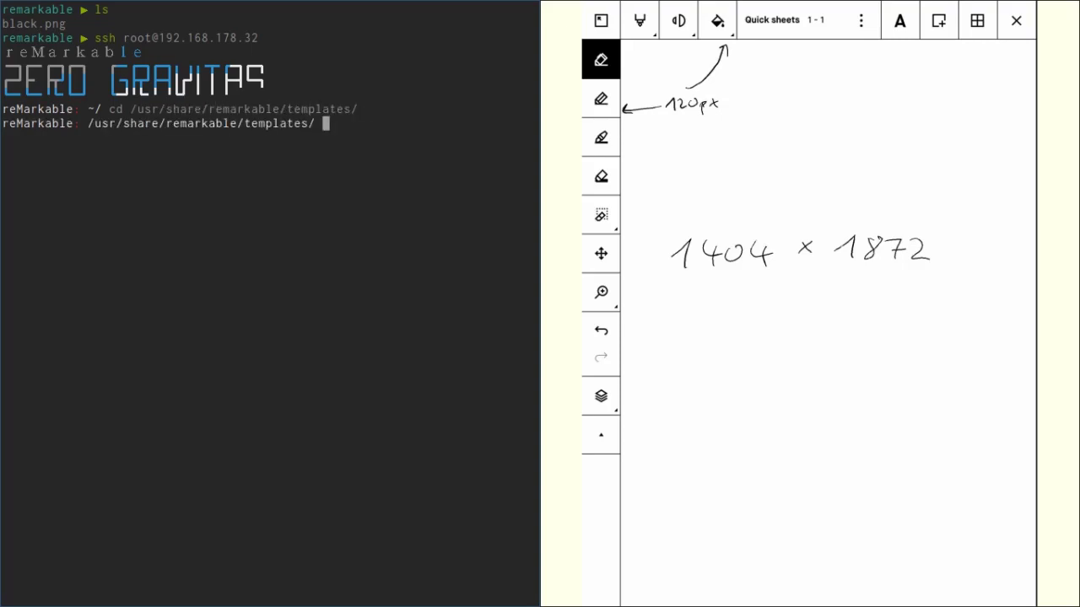
pyautogui.write('ls')
pyautogui.press('Return')
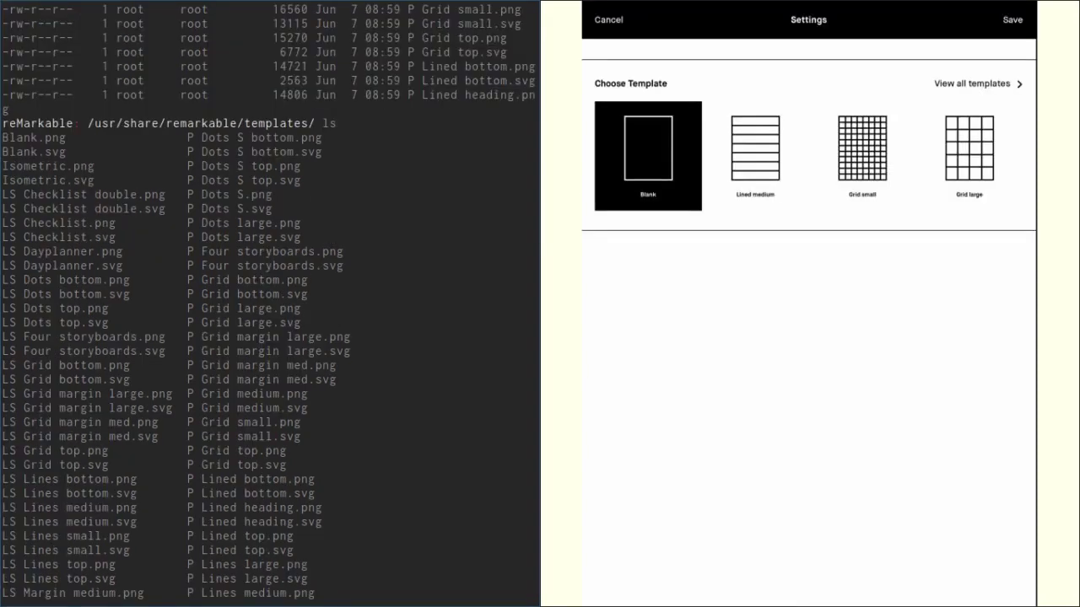
pyautogui.scroll(-10, 270, 303)
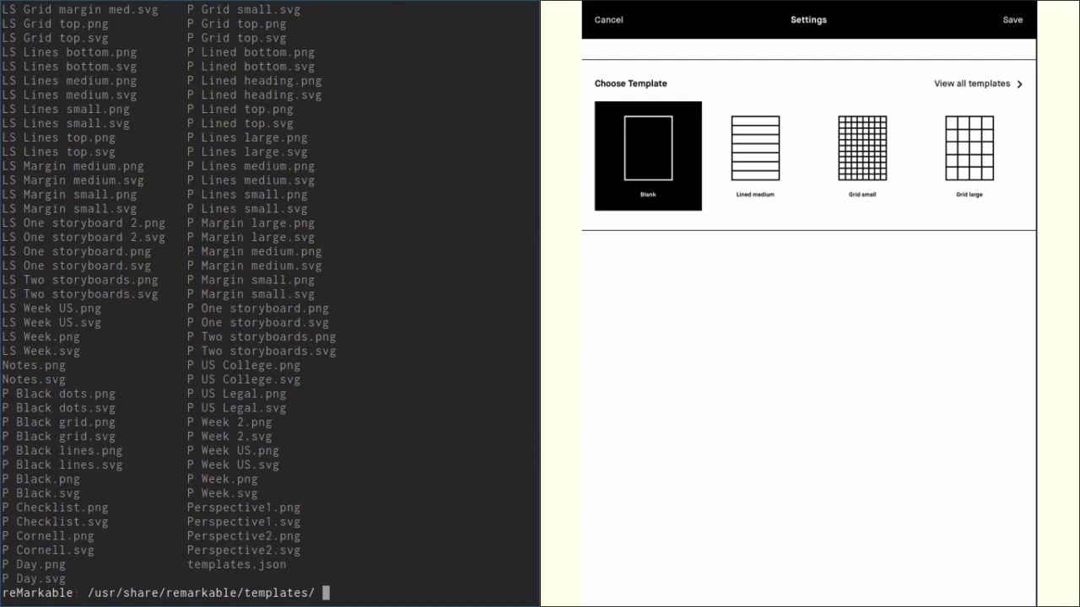
pyautogui.hotkey('ctrl', 'd')
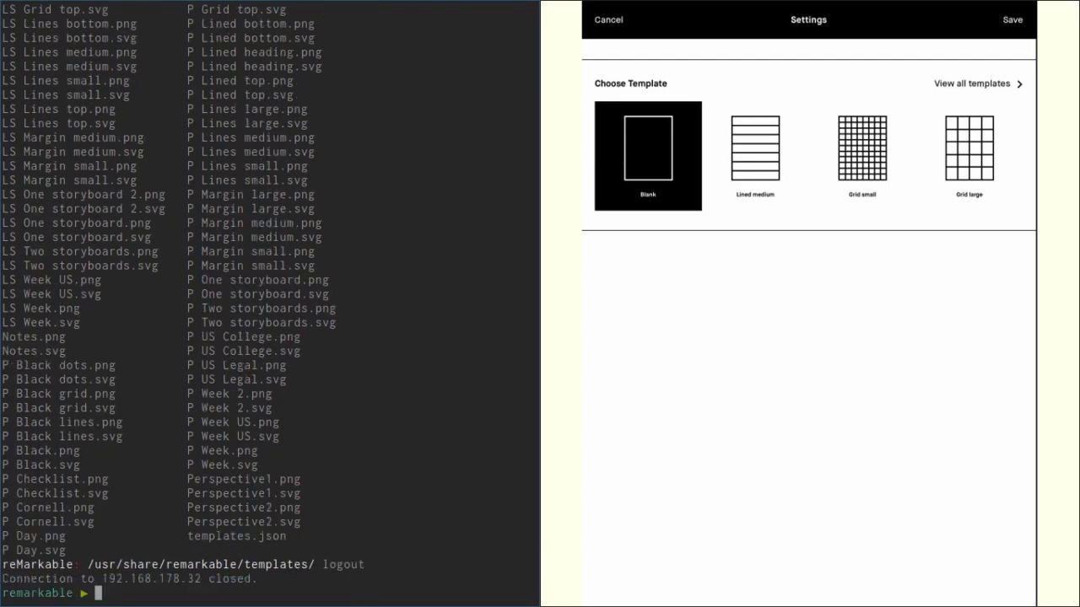
pyautogui.write('scp ba')
pyautogui.press('Tab')
pyautogui.write('l')
pyautogui.press('Tab')
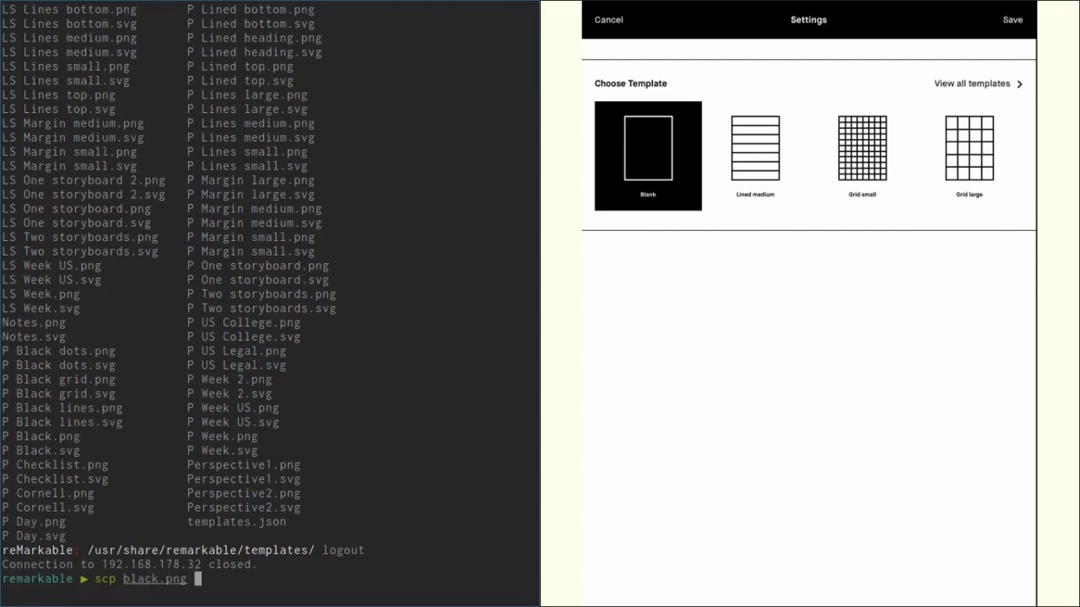
pyautogui.write('root@192.178.1')
pyautogui.press('BackSpace')
pyautogui.press('BackSpace')
pyautogui.press('BackSpace')
pyautogui.press('BackSpace')
pyautogui.write('1')
pyautogui.press('BackSpace')
pyautogui.write('68.1')
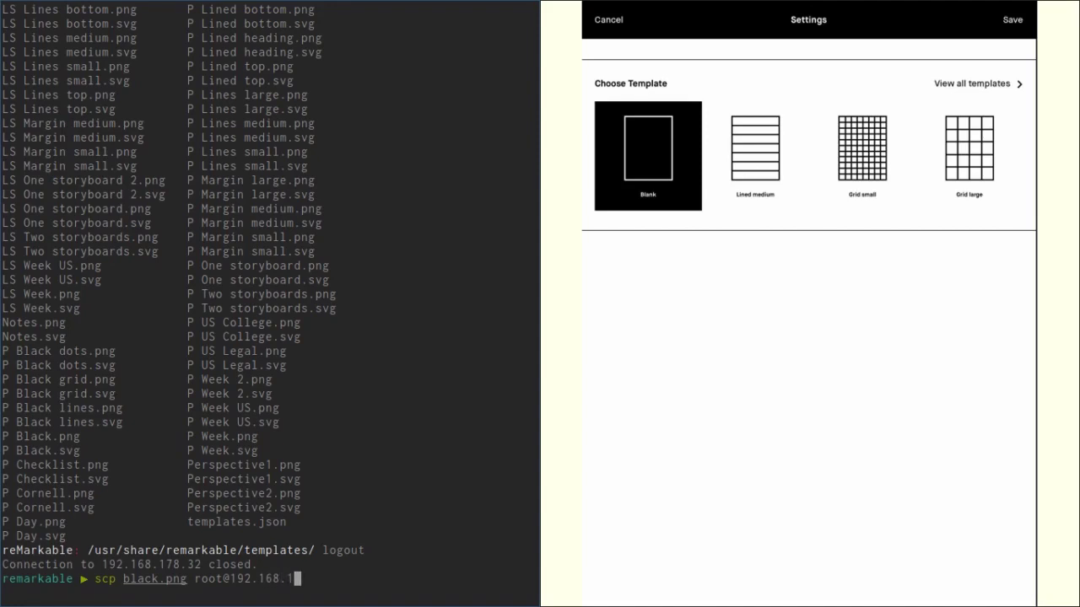
pyautogui.write('78.32:/usr/share/remarka')
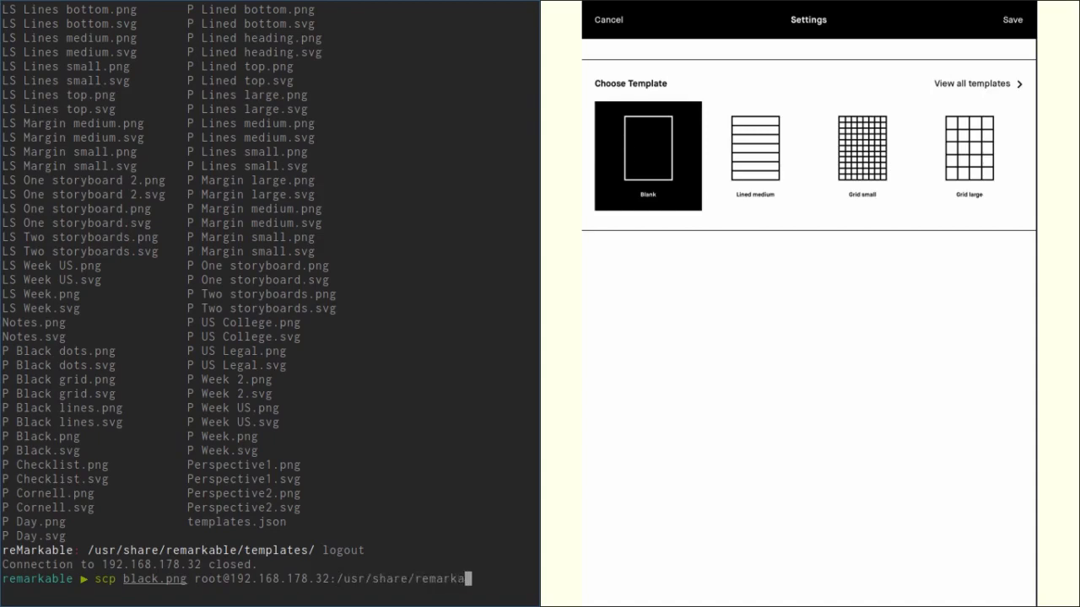
pyautogui.write('ble/templates/Black.png')
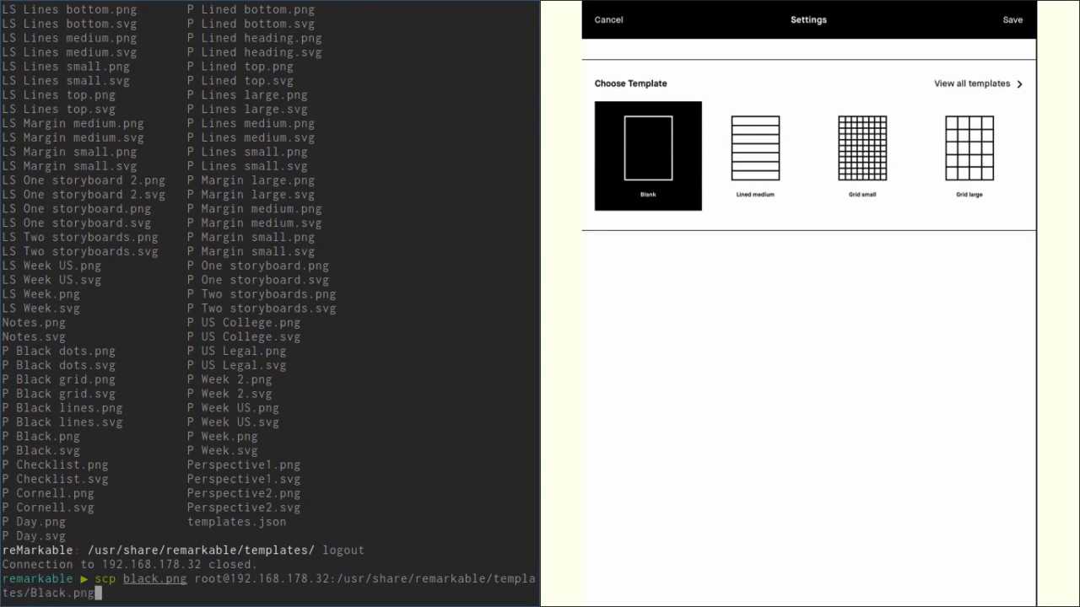
pyautogui.press('Return')
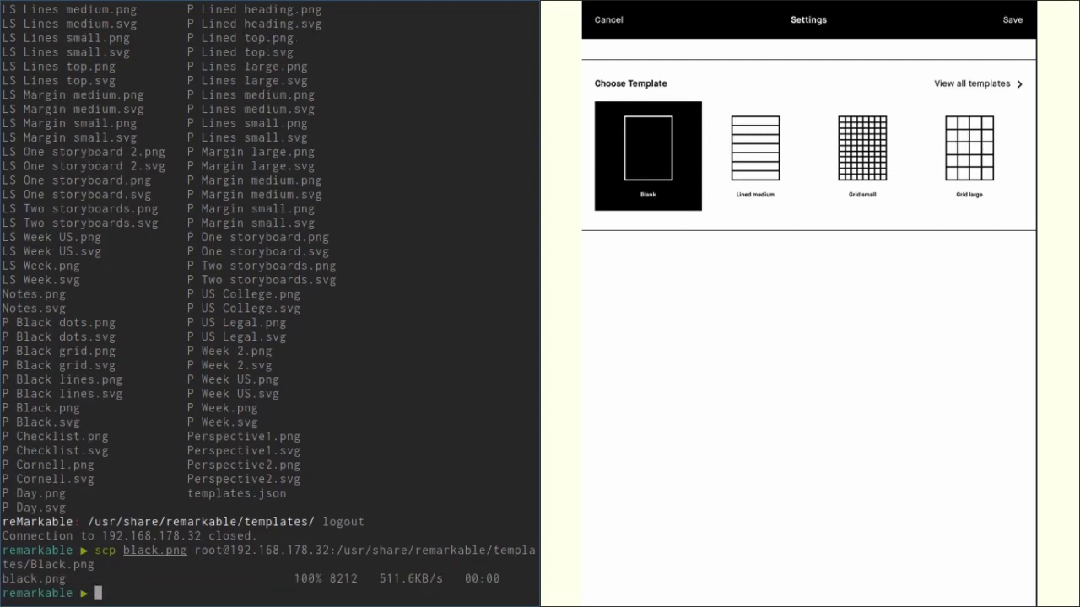
pyautogui.write('ssh root@192.168.178.32')
pyautogui.press('Return')
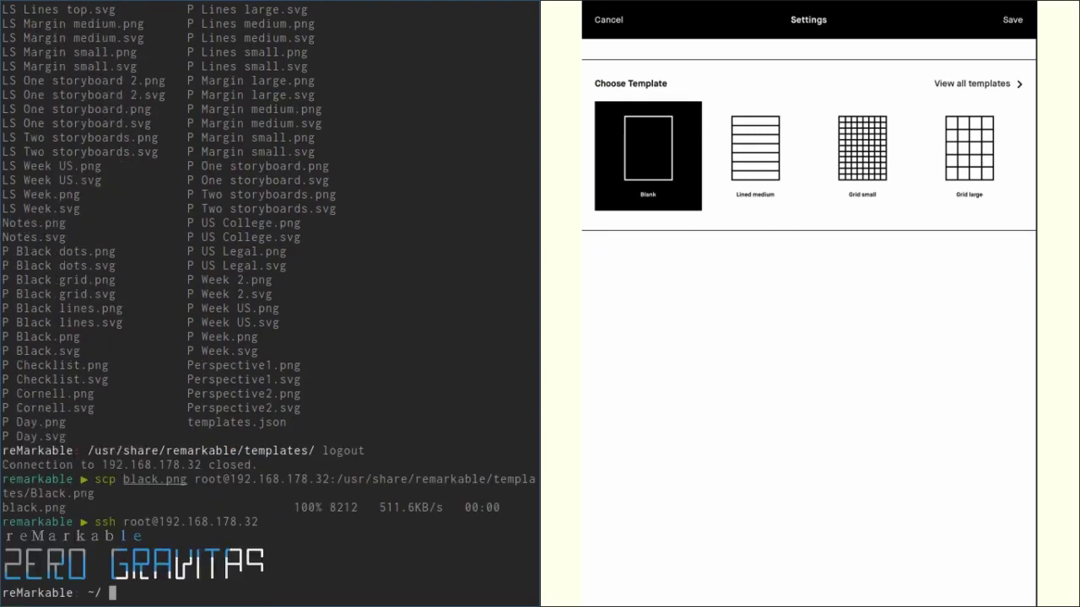
pyautogui.write('cd /usr/share/remarkable/templates/')
pyautogui.press('Return')
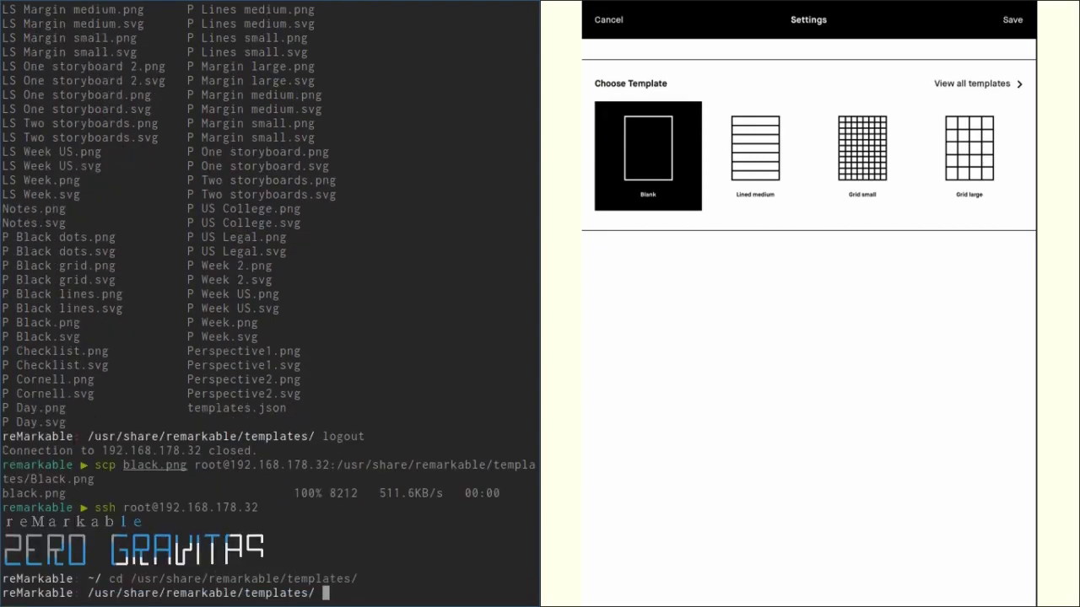
# Step: List the folder, its first ten files with ls | head, and JSON files with ls *json
pyautogui.write('ls')
pyautogui.press('Return')
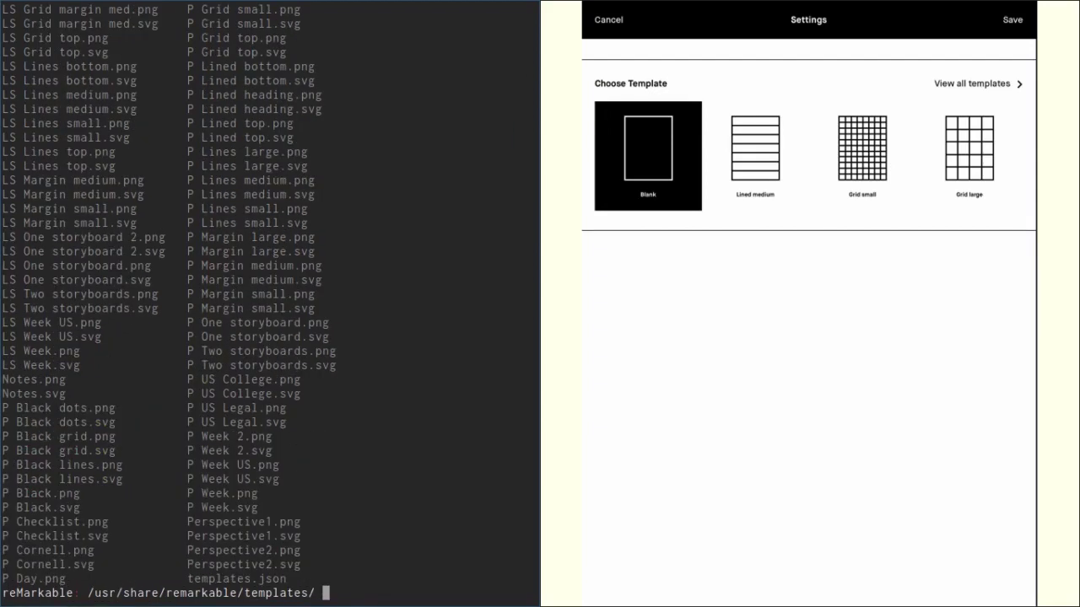
pyautogui.write('ls | head')
pyautogui.press('Return')
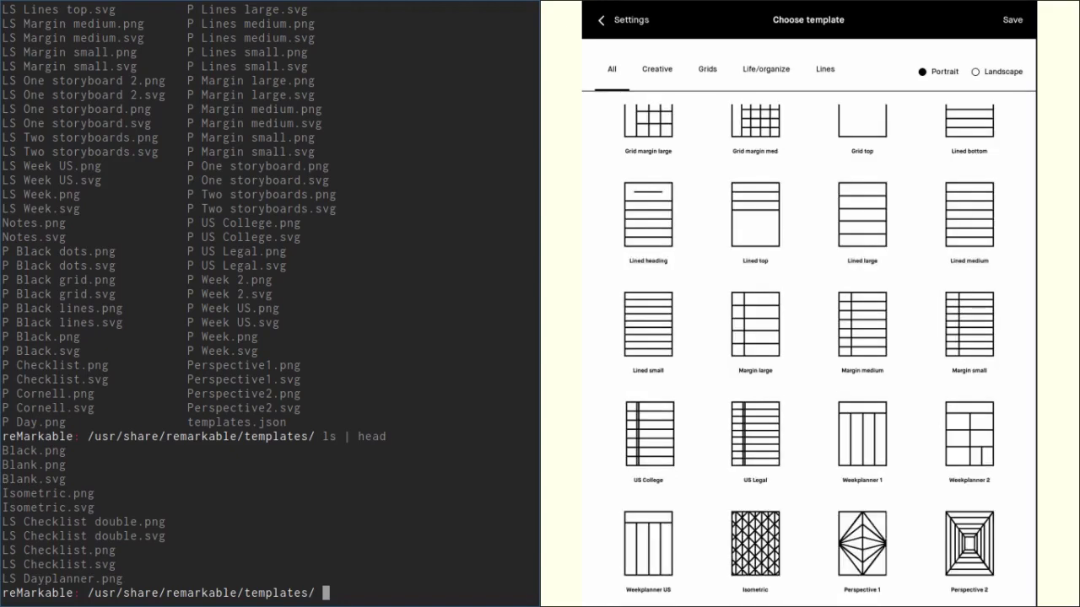
pyautogui.write('ls *json')
pyautogui.press('Return')
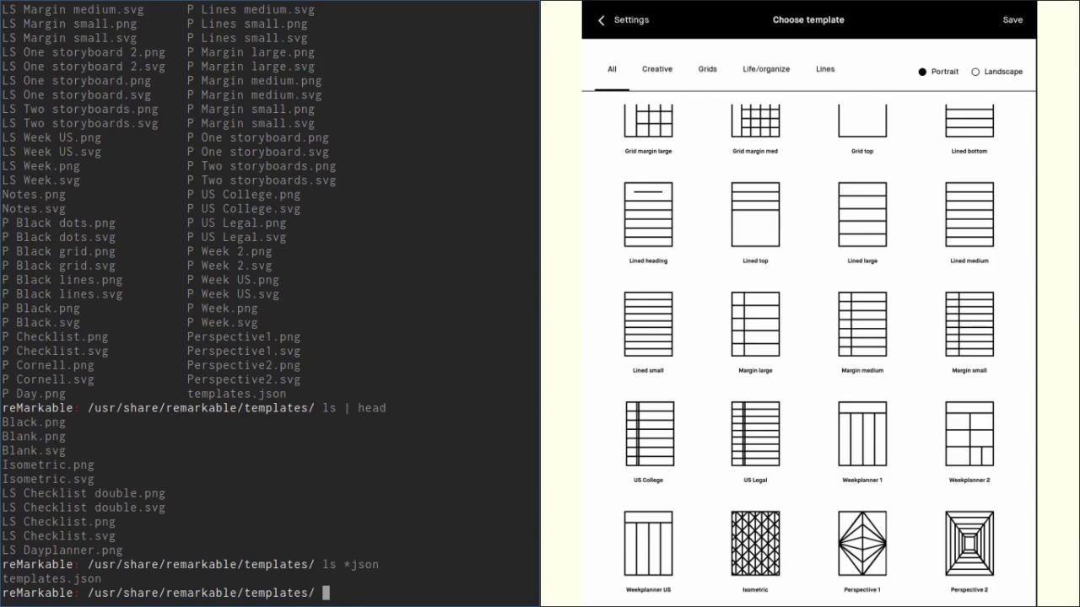
pyautogui.write('vim')
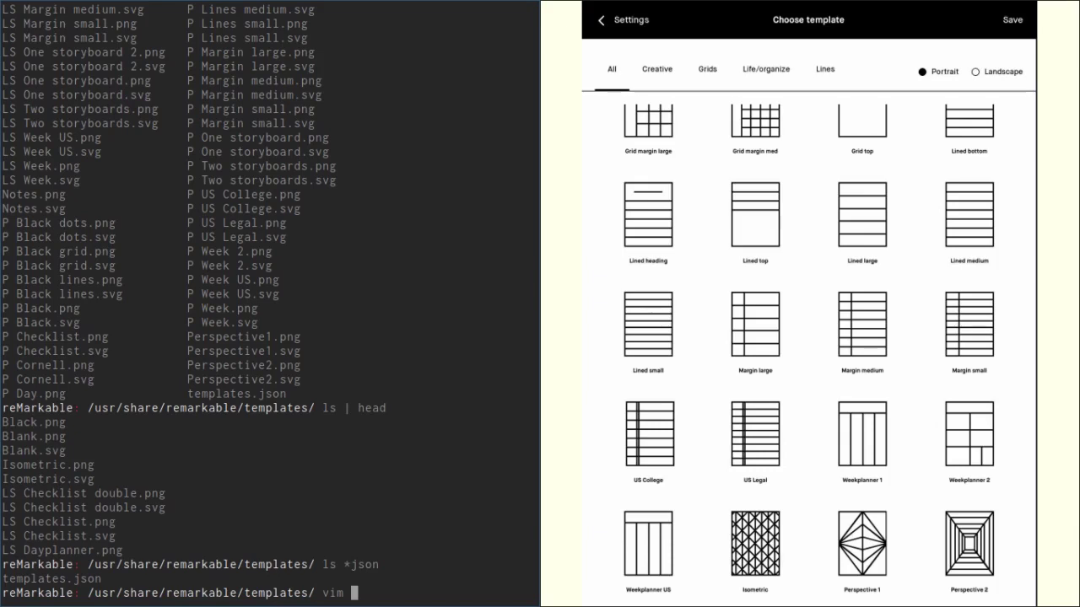
# Step: Open templates.json in vim using Tab completion
pyautogui.write('te')
pyautogui.press('Tab')
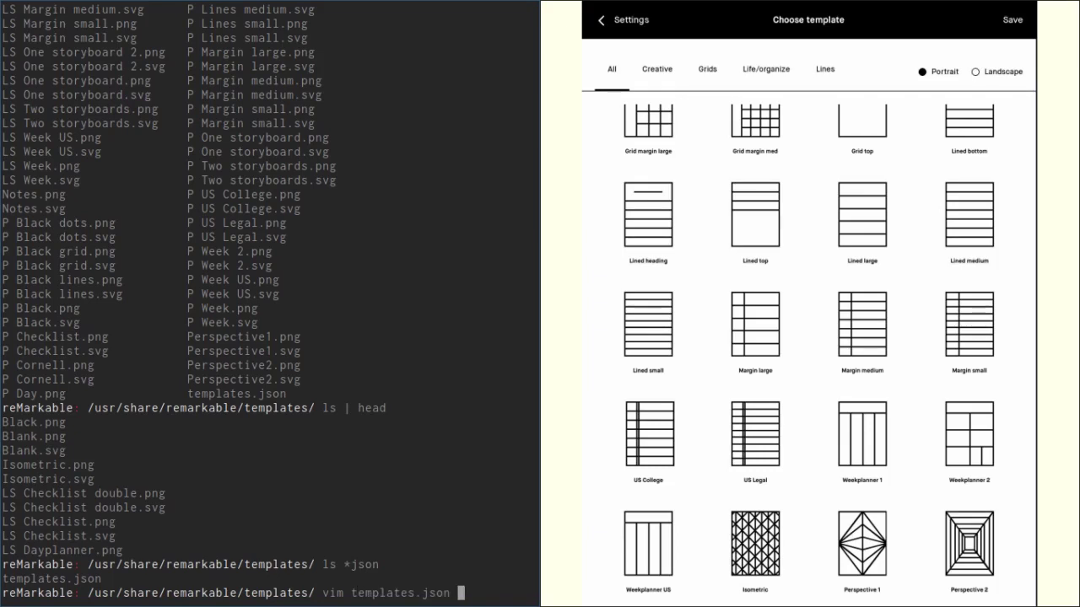
pyautogui.press('Return')
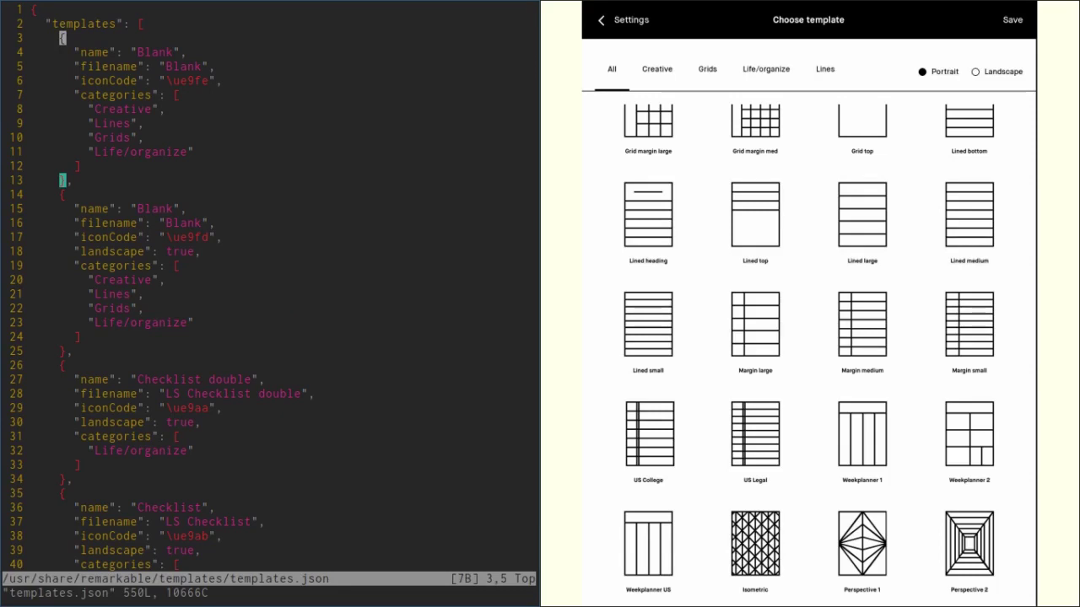
# Step: Jump to the top and line-select the first Blank entry to inspect it
pyautogui.press('g')
pyautogui.press('g')
pyautogui.press('i')
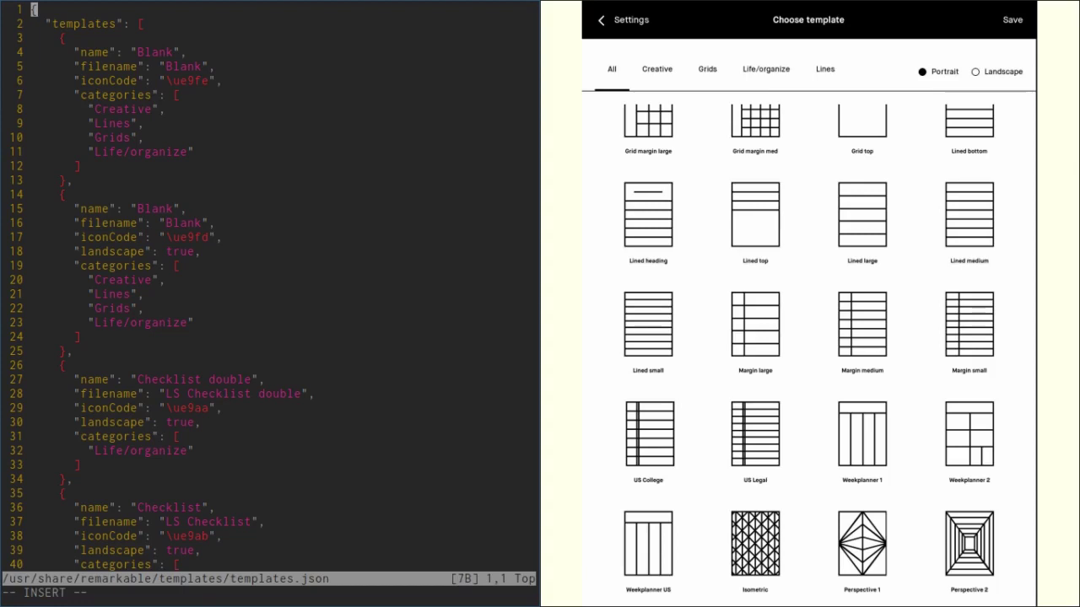
pyautogui.press('Escape')
pyautogui.press('j')
pyautogui.press('j')
pyautogui.hotkey('shift', 'v')
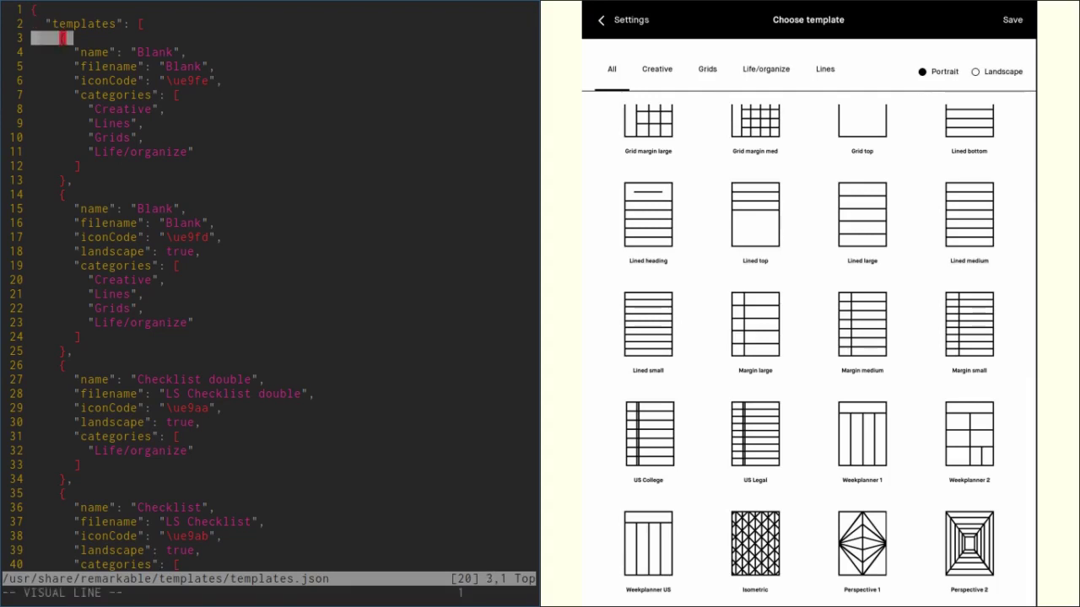
pyautogui.press('j')
pyautogui.press('j')
pyautogui.press('j')
pyautogui.press('j')
pyautogui.press('j')
pyautogui.press('j')
pyautogui.press('j')
pyautogui.press('j')
pyautogui.press('j')
pyautogui.press('j')
pyautogui.press('j')
pyautogui.press('k')
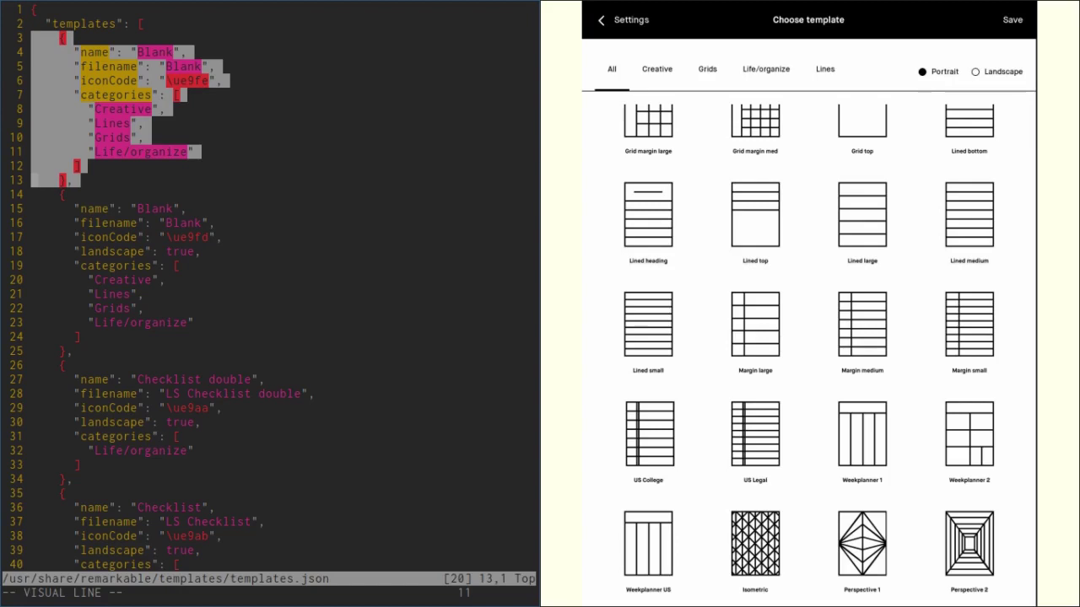
pyautogui.press('Escape')
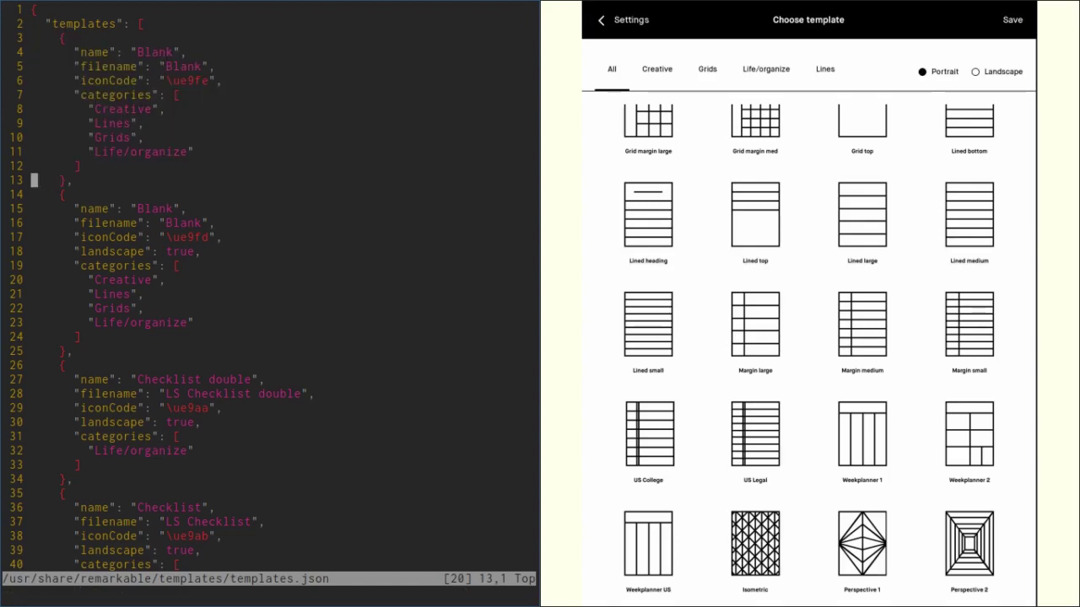
pyautogui.press('k')
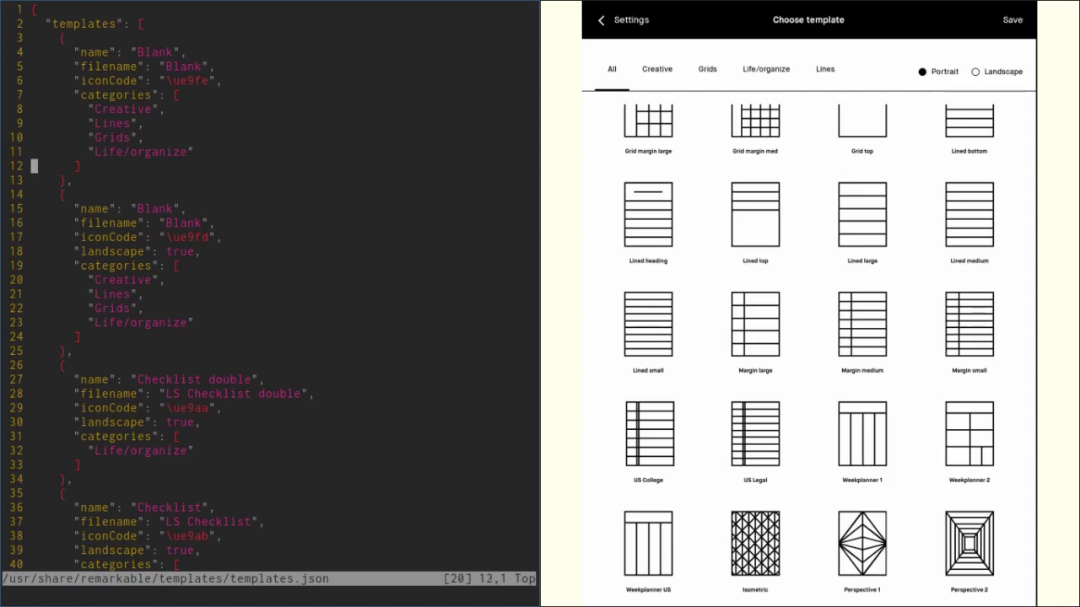
pyautogui.press('k')
pyautogui.press('k')
pyautogui.press('k')
pyautogui.press('k')
pyautogui.press('k')
pyautogui.press('k')
pyautogui.press('k')
pyautogui.press('k')
pyautogui.press('k')
pyautogui.press('k')
pyautogui.press('j')
# Step: Yank the 11-line first Blank entry (lines 3–13) and paste a copy below it
pyautogui.hotkey('shift', 'v')
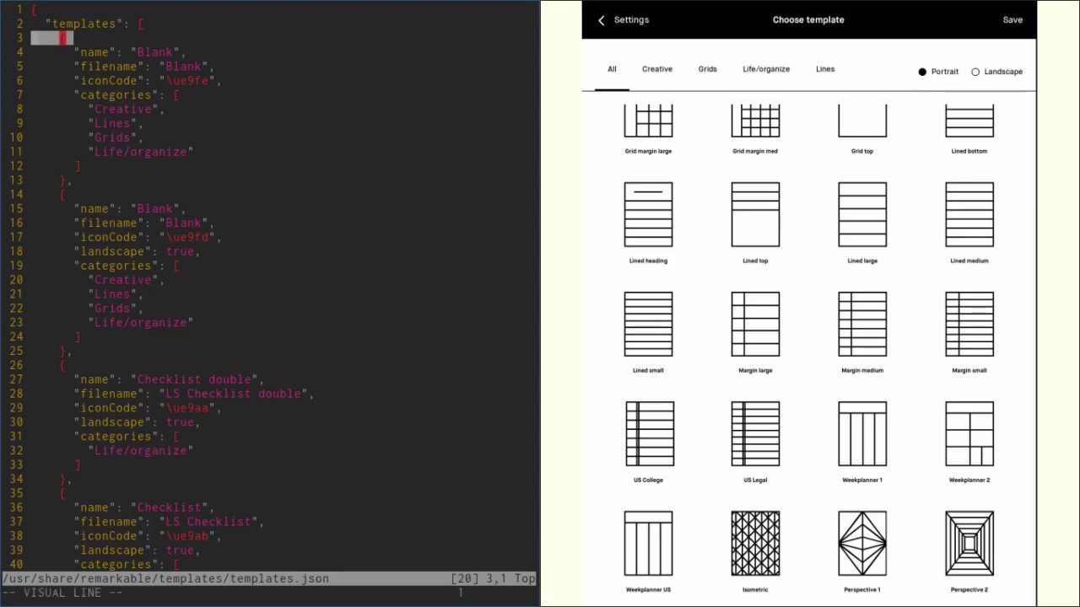
pyautogui.press('j')
pyautogui.press('j')
pyautogui.press('j')
pyautogui.press('j')
pyautogui.press('j')
pyautogui.press('j')
pyautogui.press('j')
pyautogui.press('j')
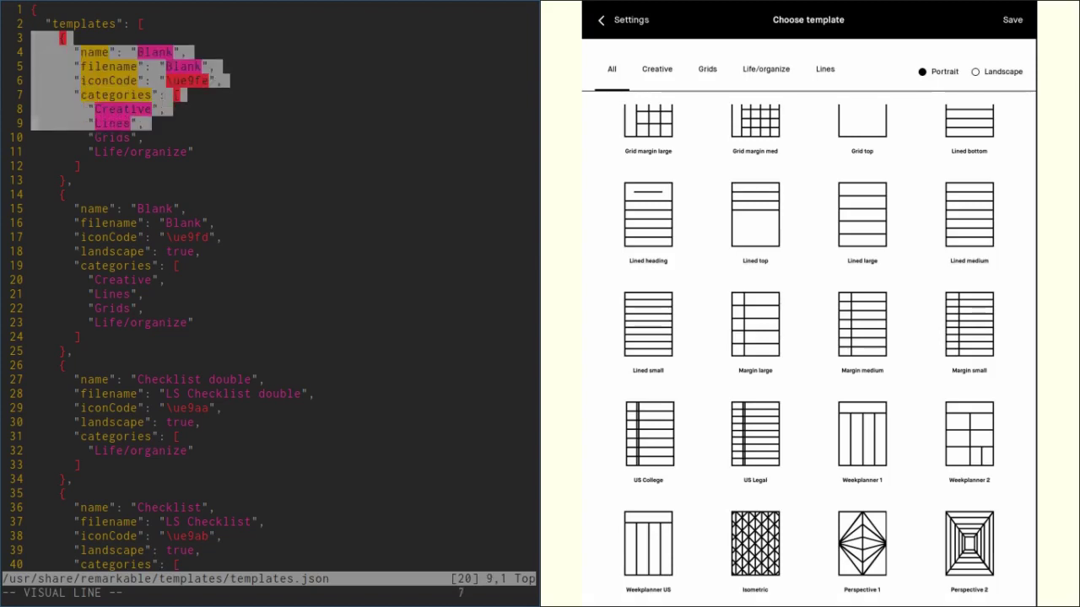
pyautogui.press('j')
pyautogui.press('j')
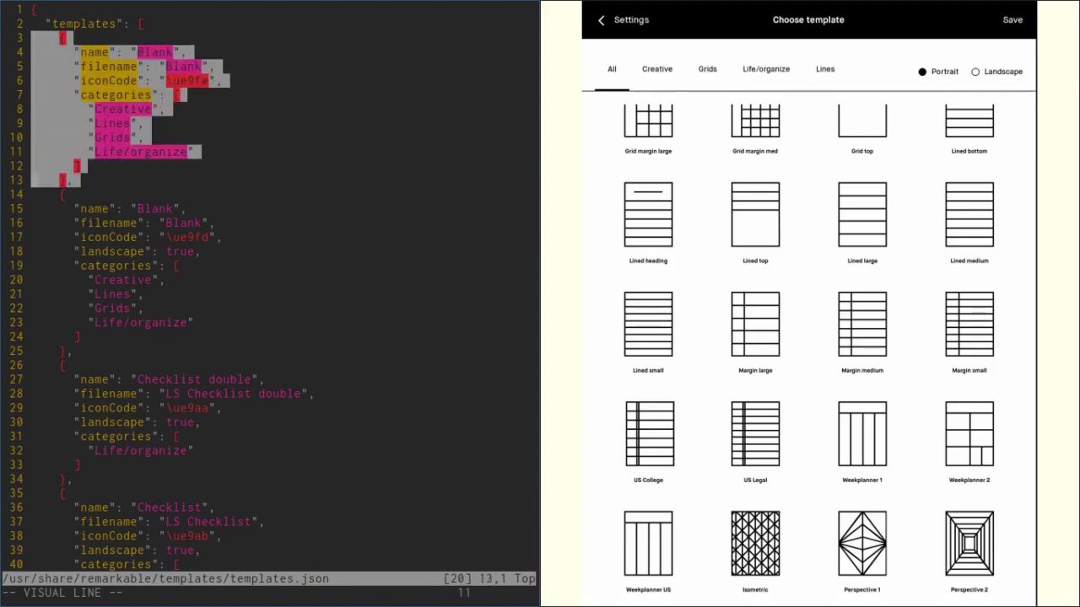
pyautogui.press('y')
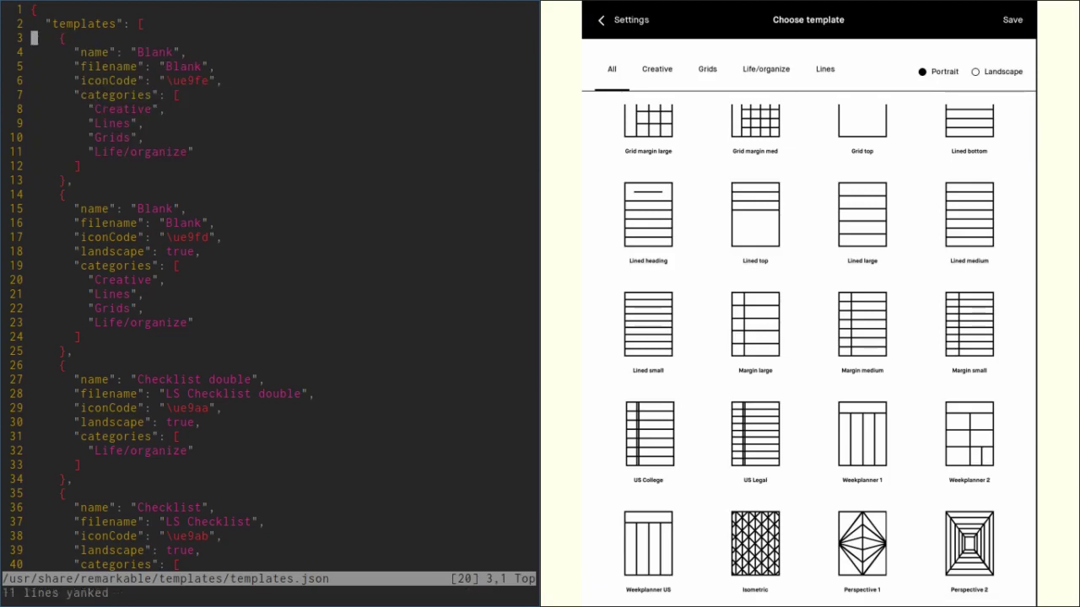
pyautogui.press('%')
pyautogui.press('p')
pyautogui.press('%')
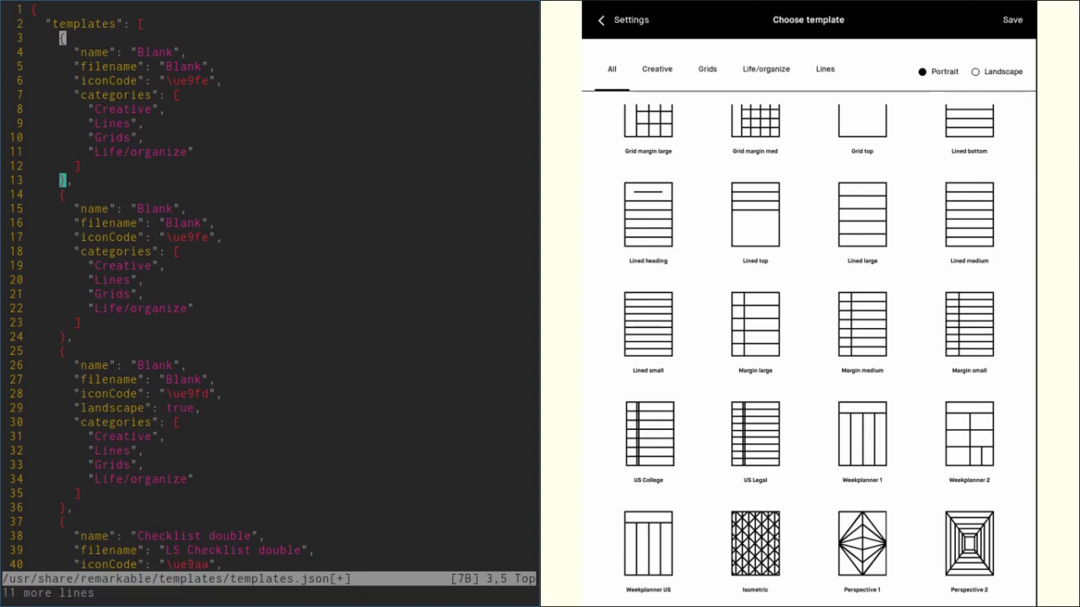
# Step: Change the first entry's name value from "Blank" to "Black"
pyautogui.press('j')
pyautogui.press('w')
pyautogui.press('w')
pyautogui.press('w')
pyautogui.press('i')
pyautogui.press('Right')
pyautogui.press('Right')
pyautogui.press('Right')
pyautogui.press('Right')
pyautogui.press('Right')
pyautogui.press('Right')
pyautogui.press('Right')
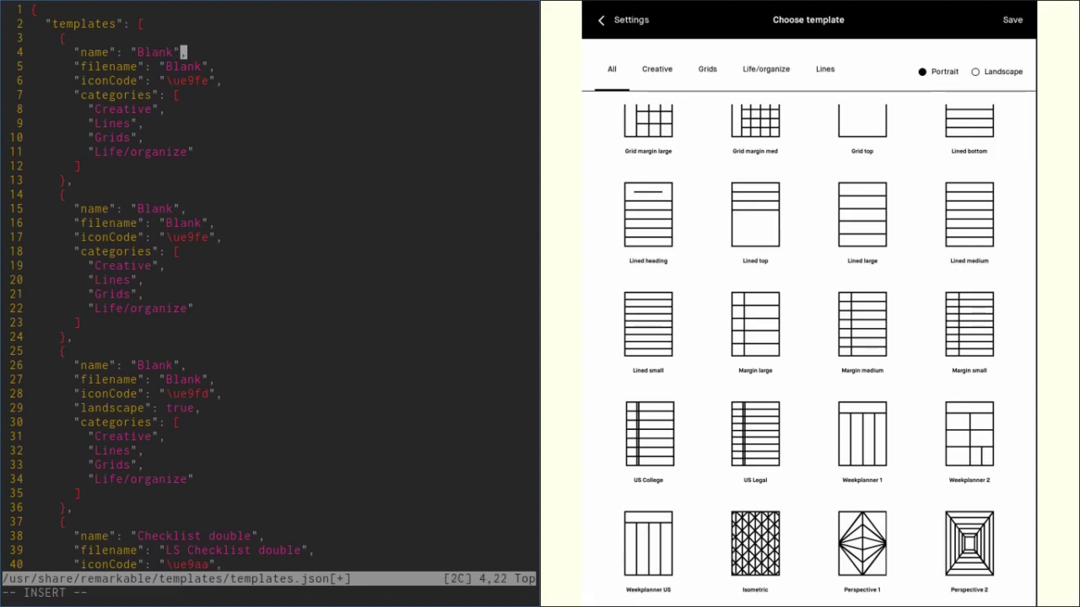
pyautogui.press('Left')
pyautogui.press('BackSpace')
pyautogui.press('BackSpace')
pyautogui.write('ck')
# Step: Change the entry's filename value from "Blank" to "Black" and leave insert mode
pyautogui.press('Down')
pyautogui.press('Right')
pyautogui.press('Right')
pyautogui.press('BackSpace')
pyautogui.press('BackSpace')
pyautogui.write('ckck')
pyautogui.press('Escape')
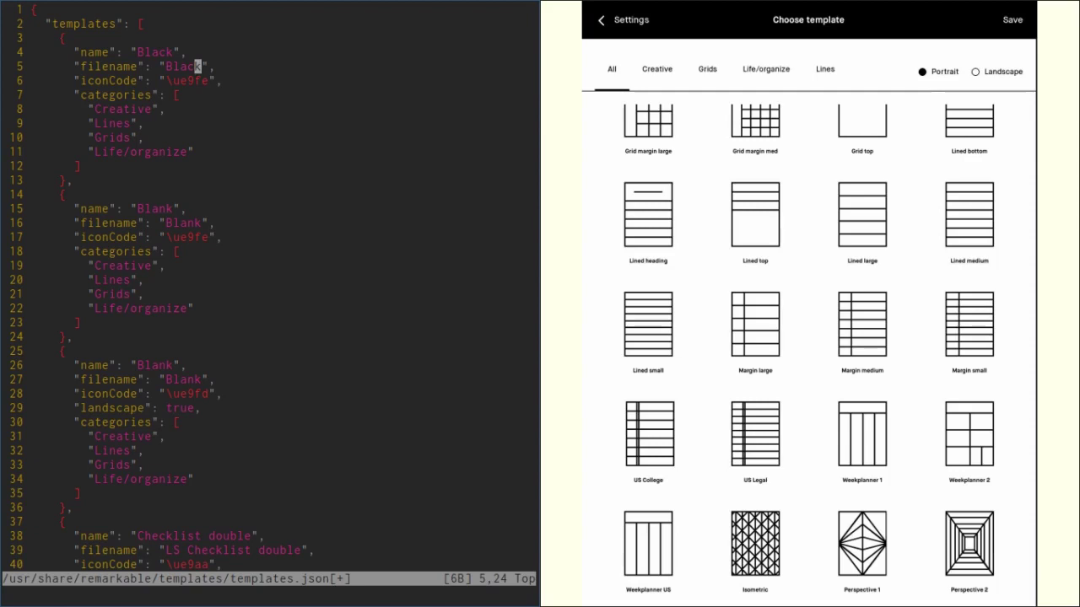
pyautogui.press('j')
pyautogui.press('j')
pyautogui.press('j')
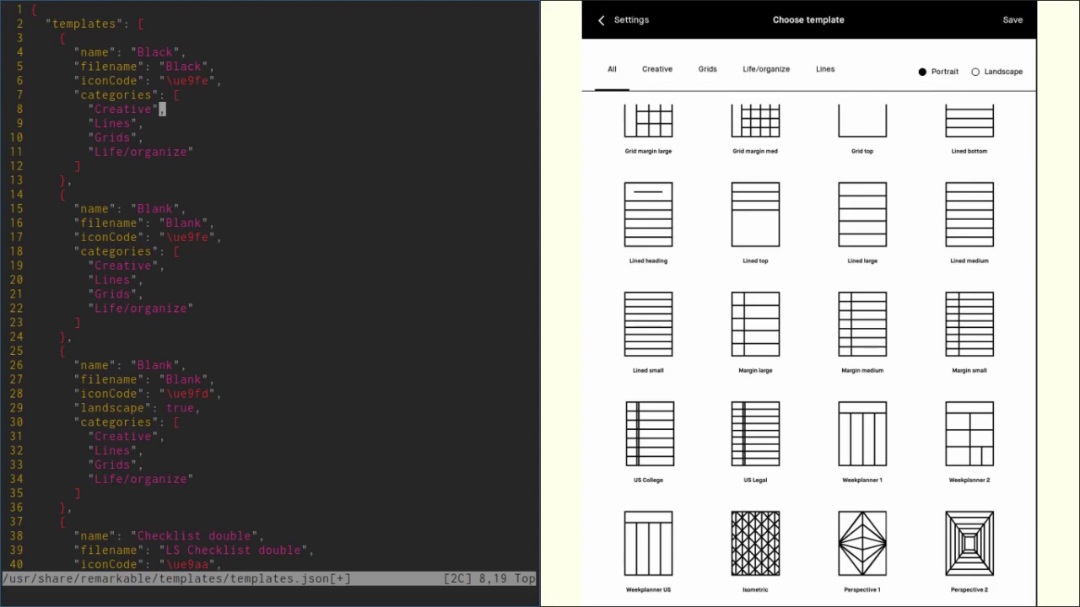
# Step: Delete the four existing category lines from the Black entry
pyautogui.hotkey('shift', 'v')
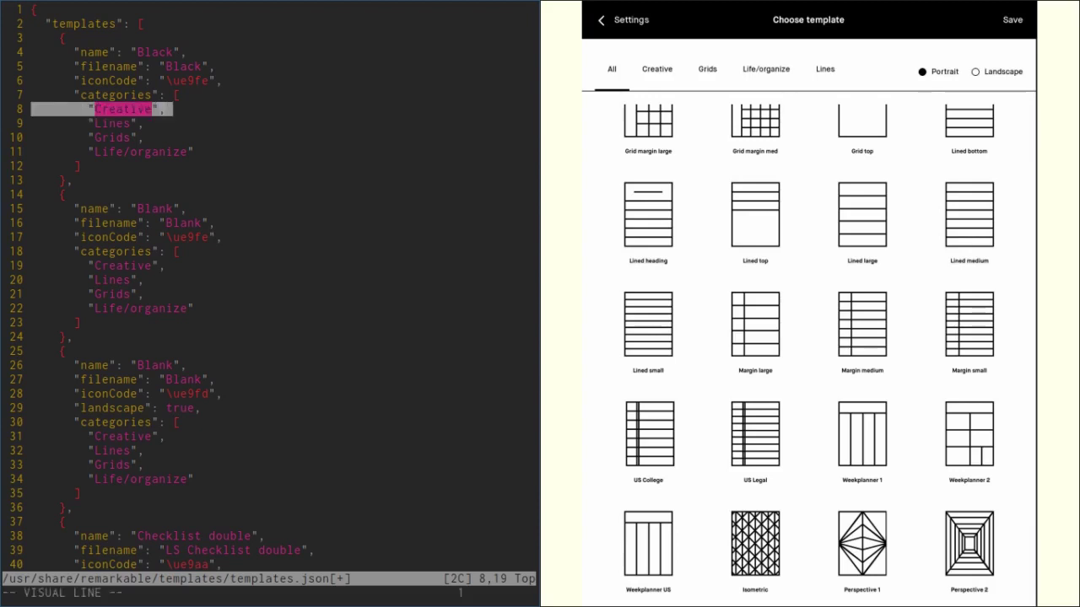
pyautogui.press('j')
pyautogui.press('j')
pyautogui.press('j')
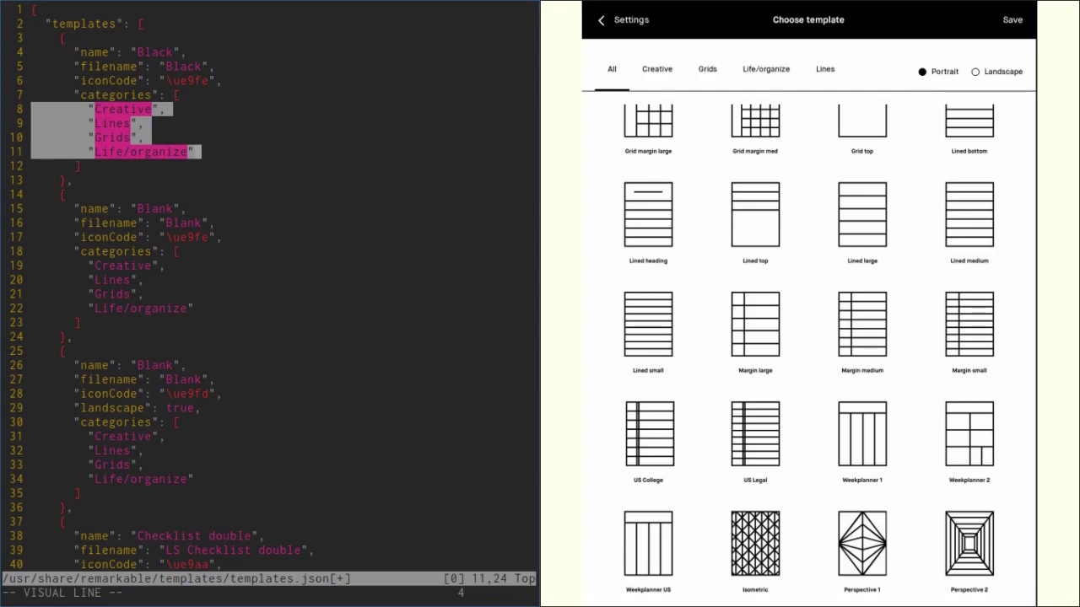
pyautogui.press('d')
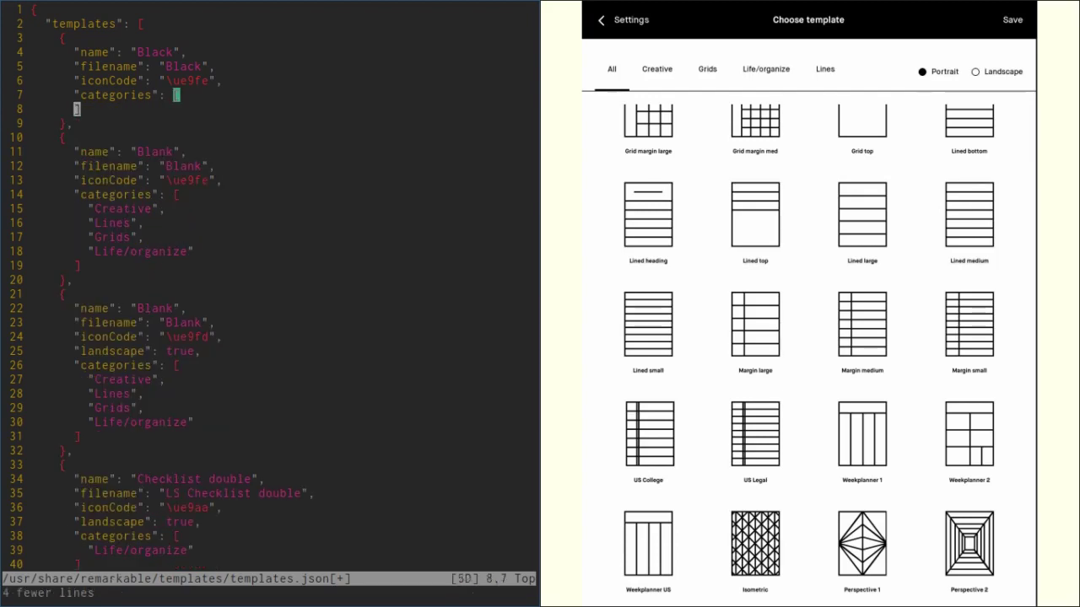
# Step: Add "Custom" as the only category, then save and quit with :wq
pyautogui.press('k')
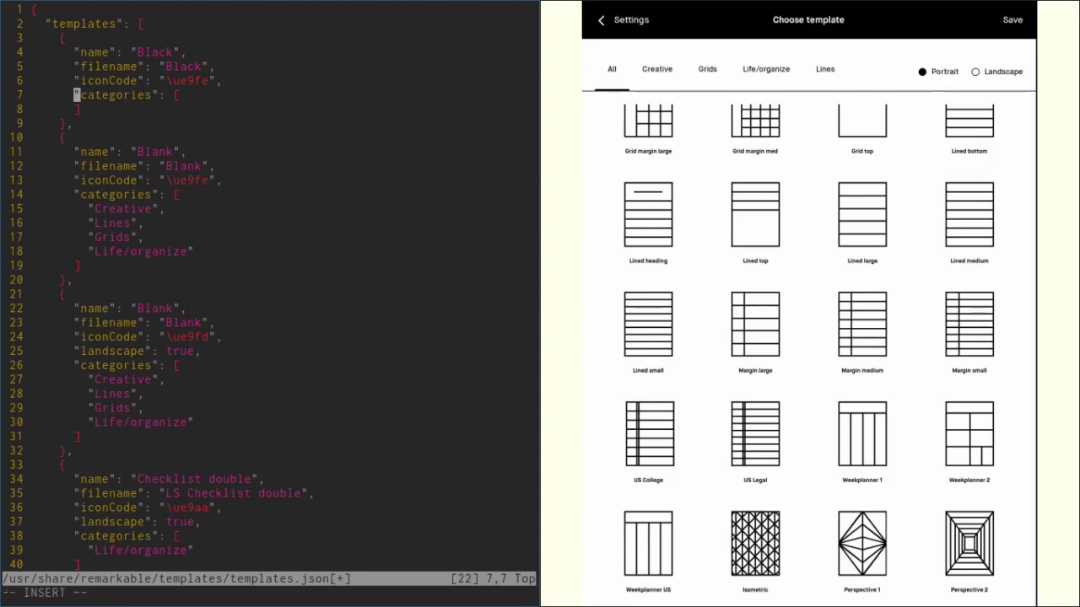
pyautogui.press('l')
pyautogui.press('l')
pyautogui.press('l')
pyautogui.press('l')
pyautogui.press('l')
pyautogui.press('l')
pyautogui.press('l')
pyautogui.press('l')
pyautogui.press('l')
pyautogui.press('l')
pyautogui.press('l')
pyautogui.press('l')
pyautogui.press('l')
pyautogui.press('l')
pyautogui.press('a')
pyautogui.press('Return')
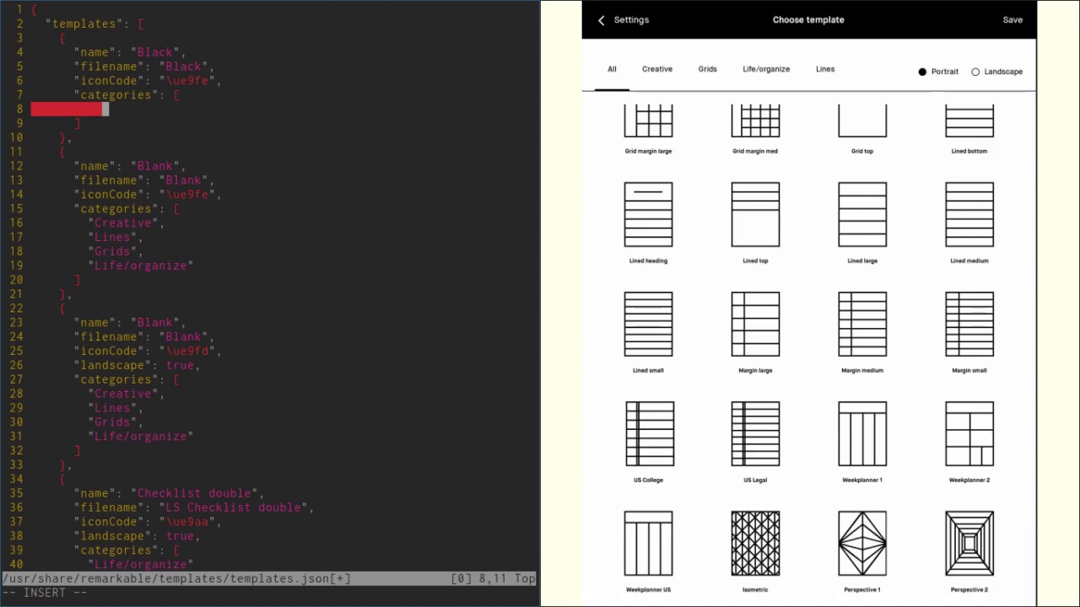
pyautogui.write('"')
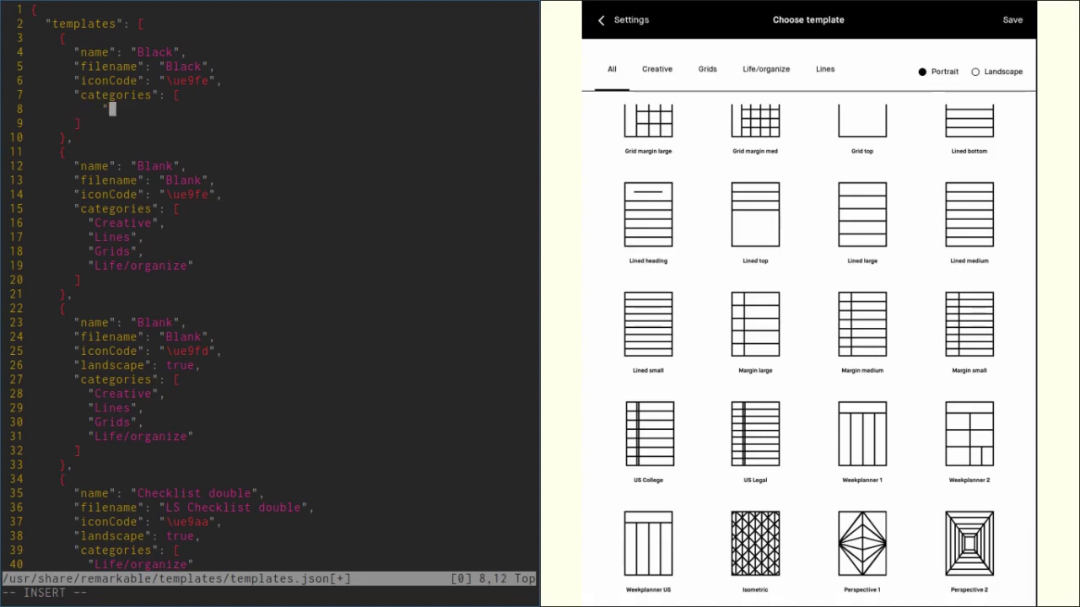
pyautogui.write('Custom')
pyautogui.press('Escape')
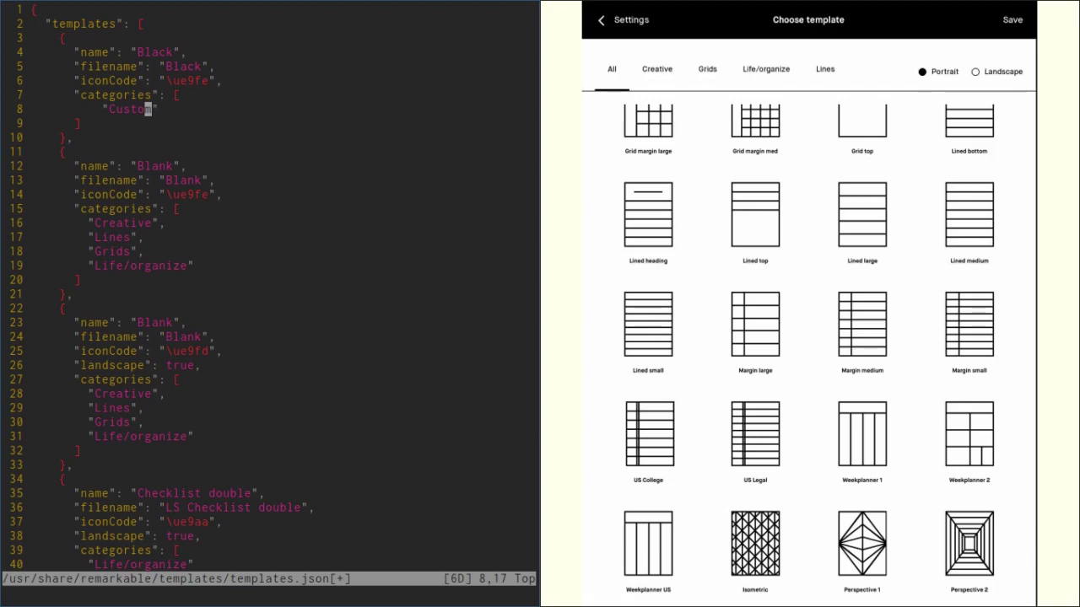
pyautogui.write(':wq')
pyautogui.press('Return')
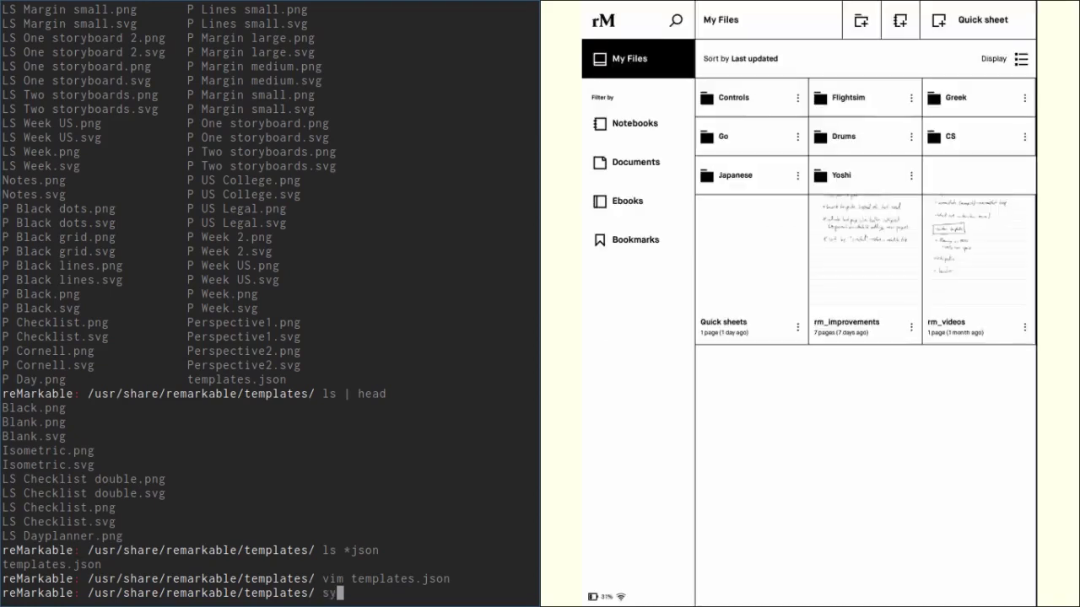
# Step: Run systemctl restart xochitl on the tablet so it reloads the edited templates
pyautogui.write('systemctl')
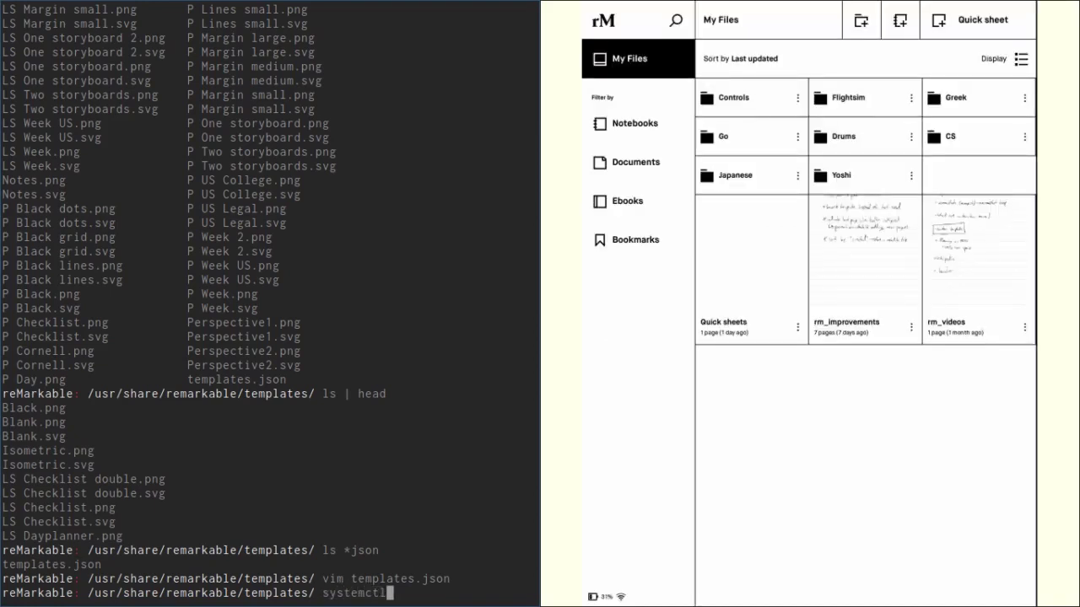
pyautogui.write(' restart xochitl')
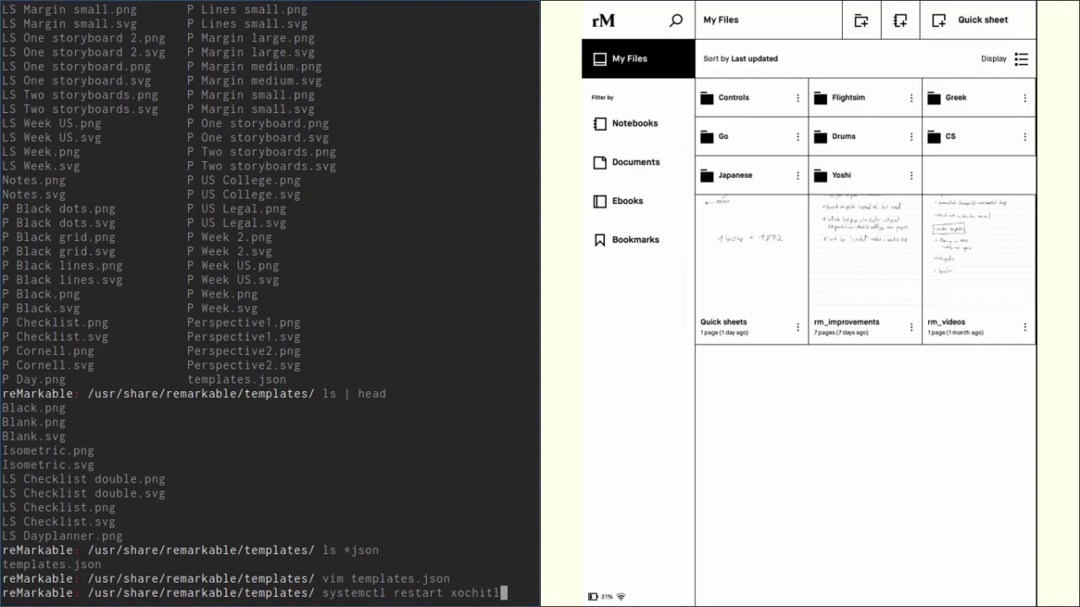
pyautogui.press('Return')
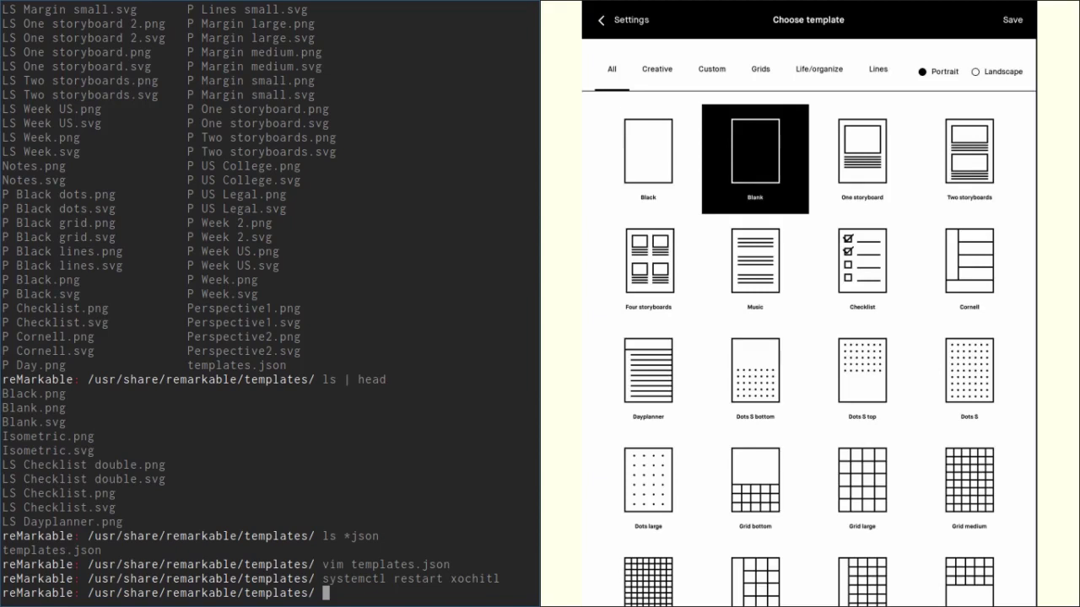
# Step: Apply the Custom Black template to the Quick sheets page
pyautogui.click(711, 69)
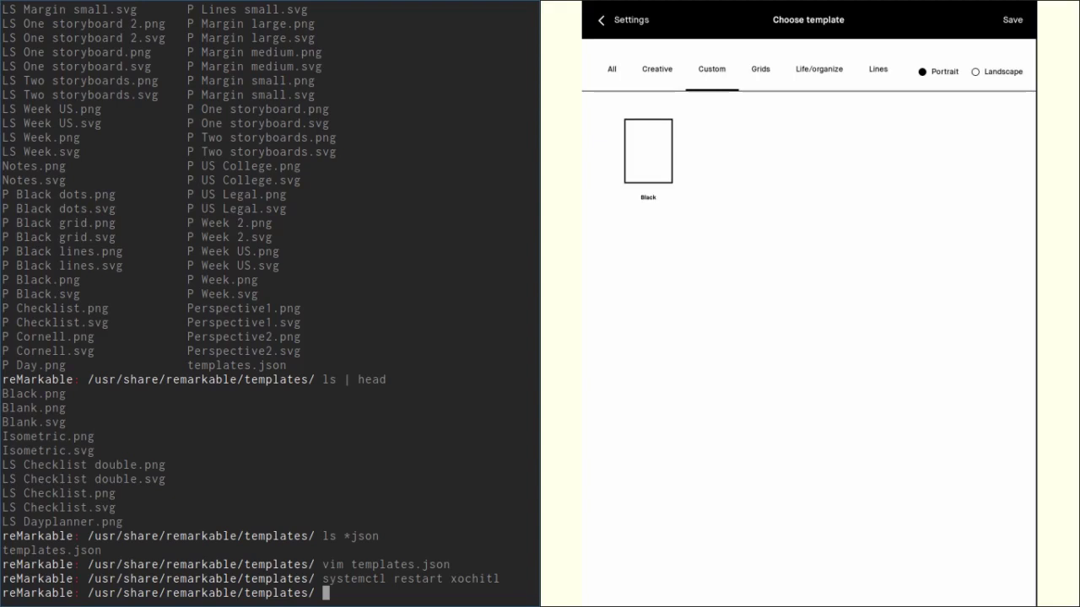
pyautogui.click(648, 156)
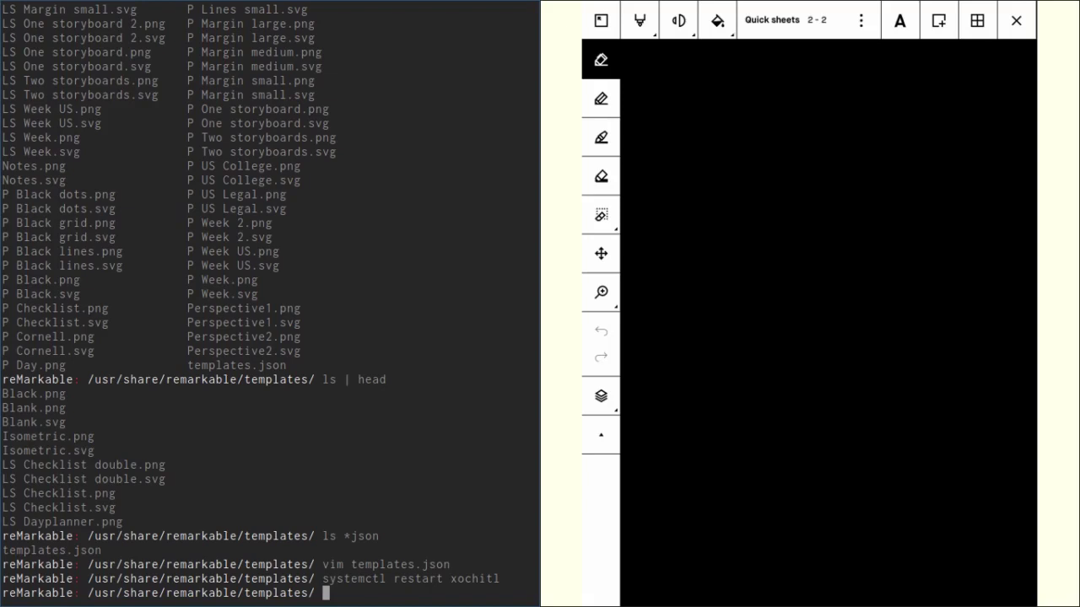
# Step: Reopen templates.json in vim and select lines starting at the landscape entry
pyautogui.press('Up')
pyautogui.press('Up')
pyautogui.press('Return')
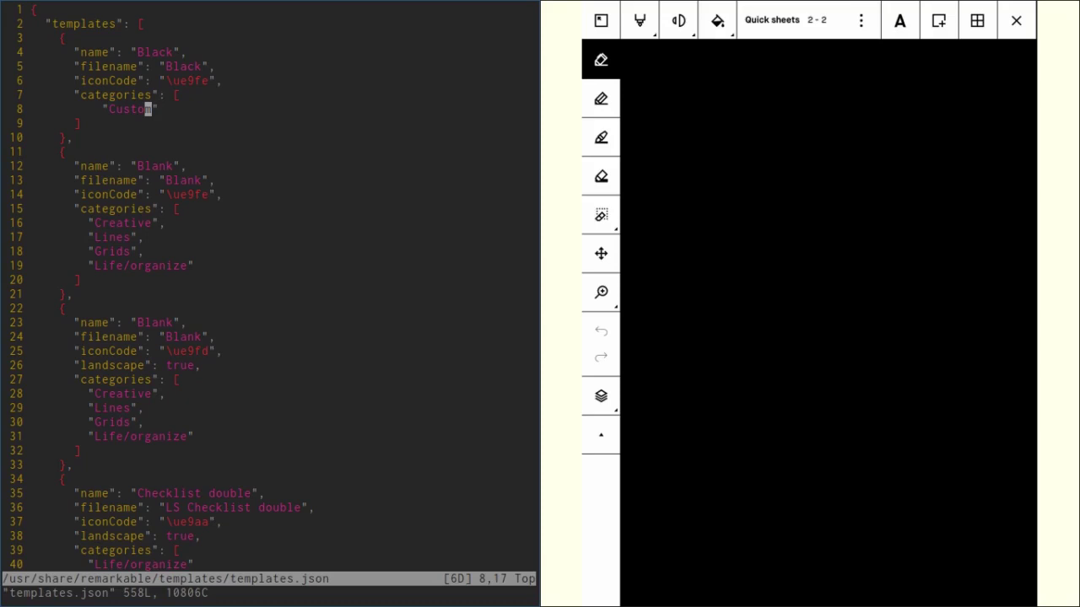
pyautogui.press('j')
pyautogui.press('j')
pyautogui.press('j')
pyautogui.press('j')
pyautogui.press('j')
pyautogui.press('j')
pyautogui.press('j')
pyautogui.press('j')
pyautogui.press('j')
pyautogui.press('j')
pyautogui.press('j')
pyautogui.press('j')
pyautogui.press('j')
pyautogui.press('j')
pyautogui.press('j')
pyautogui.press('j')
pyautogui.press('j')
pyautogui.press('j')
pyautogui.press('j')
pyautogui.press('j')
pyautogui.press('k')
pyautogui.press('k')
pyautogui.hotkey('shift', 'v')
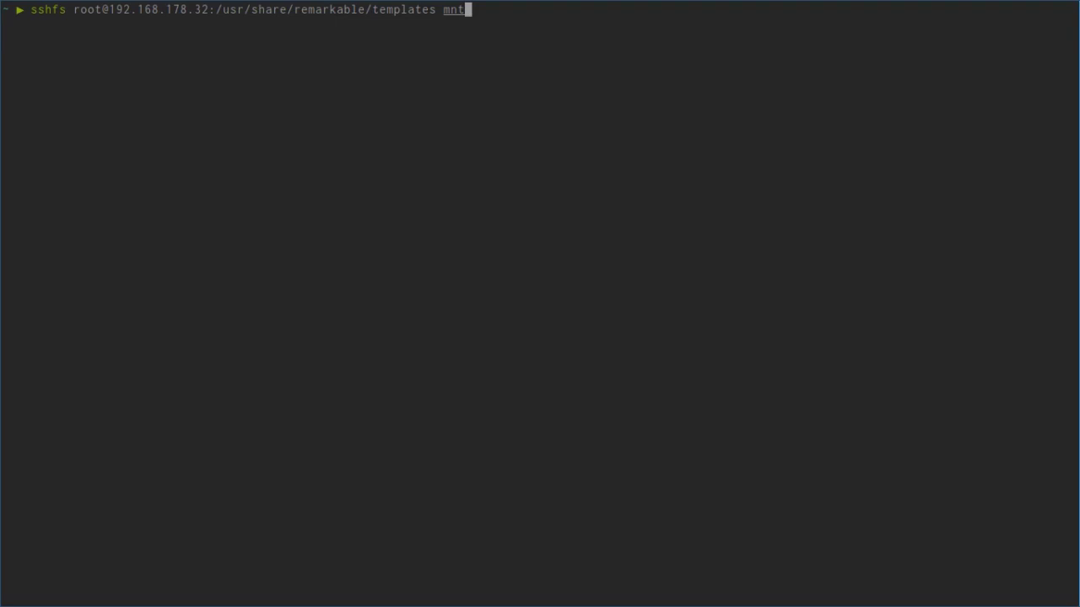
# Step: Mount the tablet's templates folder at mnt with sshfs, enter it and list its files
pyautogui.press('Return')
pyautogui.write('cd mnt')
pyautogui.press('Return')
pyautogui.write('ls')
pyautogui.press('Return')
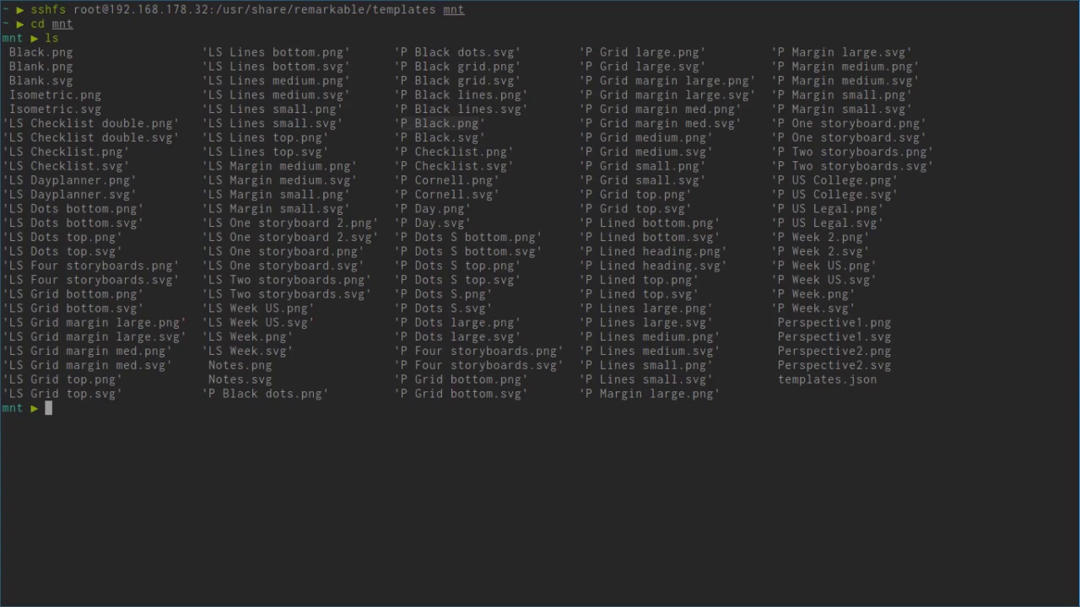
# Step: Run a for loop echoing each PNG whose base name is missing from templates.json
pyautogui.write('for file in *png; if grep -q ${file')
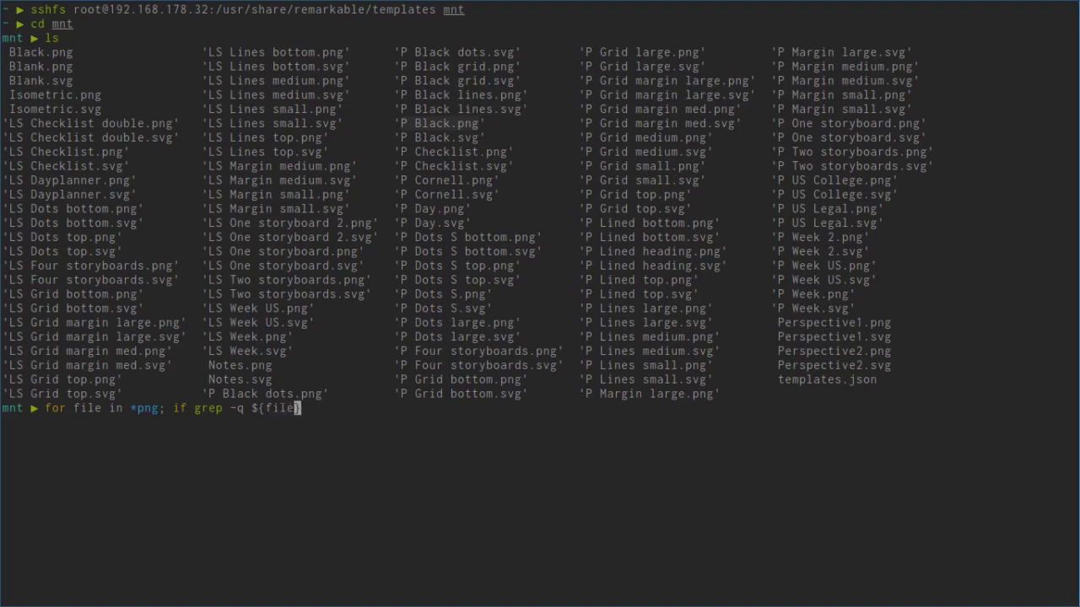
pyautogui.write(':r} templates.json')
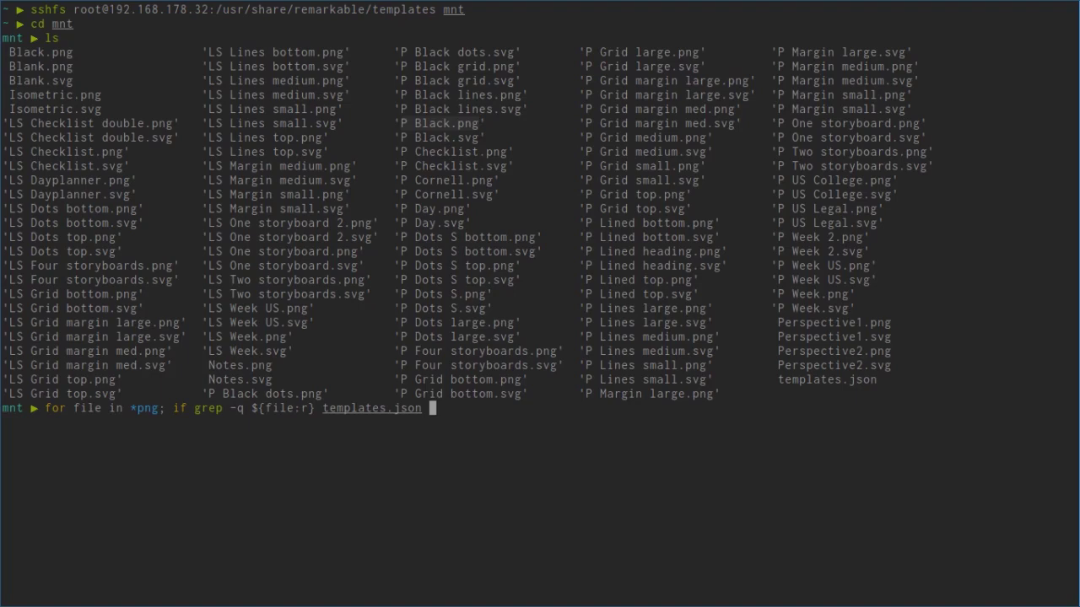
pyautogui.press('BackSpace')
pyautogui.write('; then continue;')
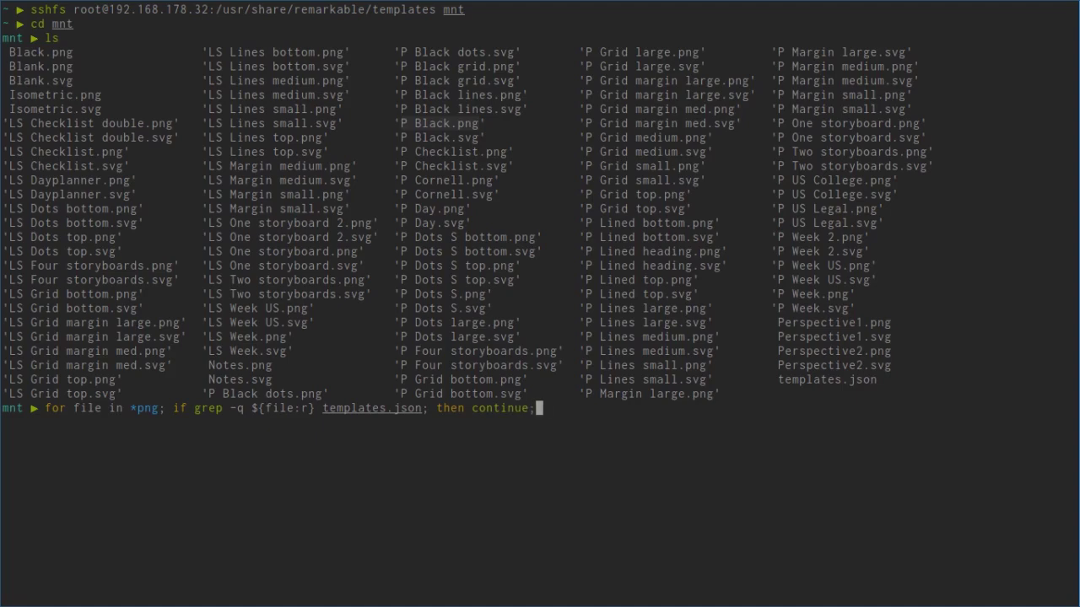
pyautogui.write(' else echo $file; ')
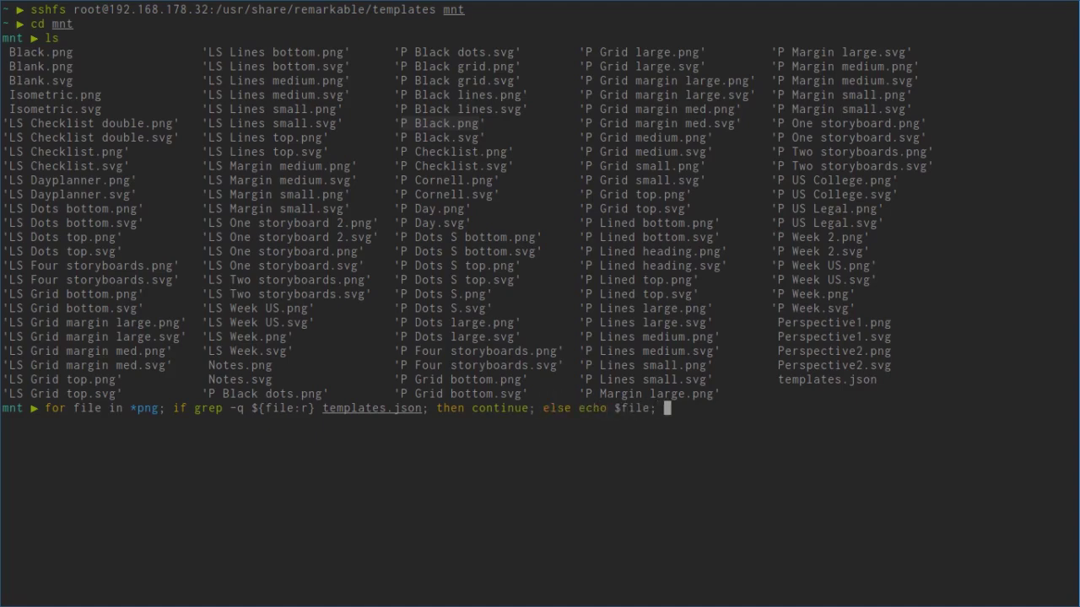
pyautogui.write('fi done')
pyautogui.press('Left')
pyautogui.press('Left')
pyautogui.press('Left')
pyautogui.press('Left')
pyautogui.write(';')
pyautogui.press('BackSpace')
pyautogui.write(';')
pyautogui.hotkey('ctrl', 'Left')
pyautogui.hotkey('ctrl', 'Left')
pyautogui.hotkey('ctrl', 'Left')
pyautogui.hotkey('ctrl', 'Left')
pyautogui.hotkey('ctrl', 'Left')
pyautogui.hotkey('ctrl', 'Left')
pyautogui.hotkey('ctrl', 'Left')
pyautogui.hotkey('ctrl', 'Left')
pyautogui.hotkey('ctrl', 'Left')
pyautogui.write('do')
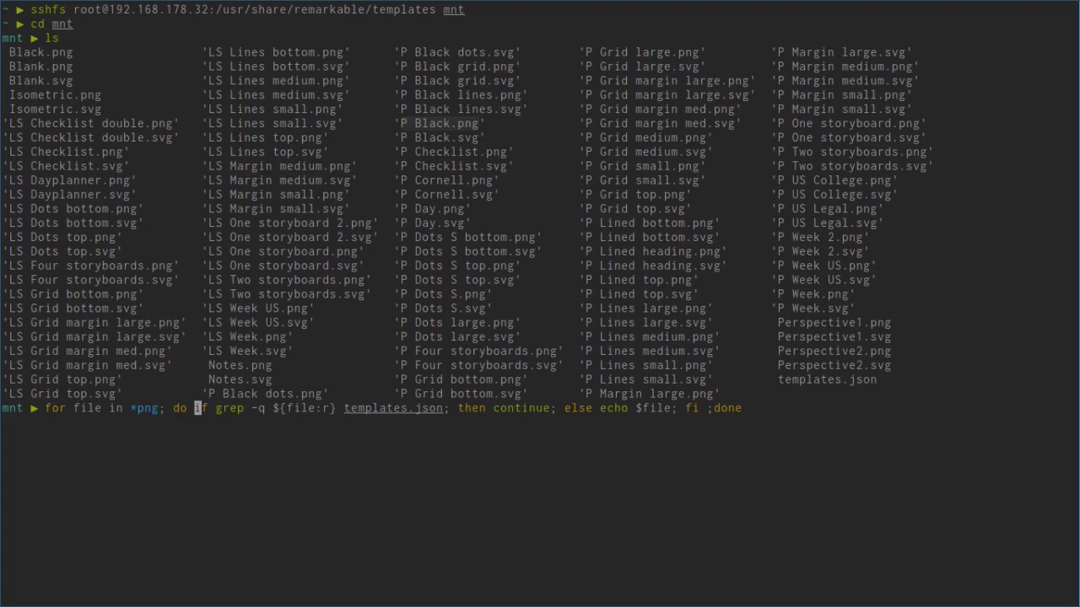
pyautogui.press('Return')
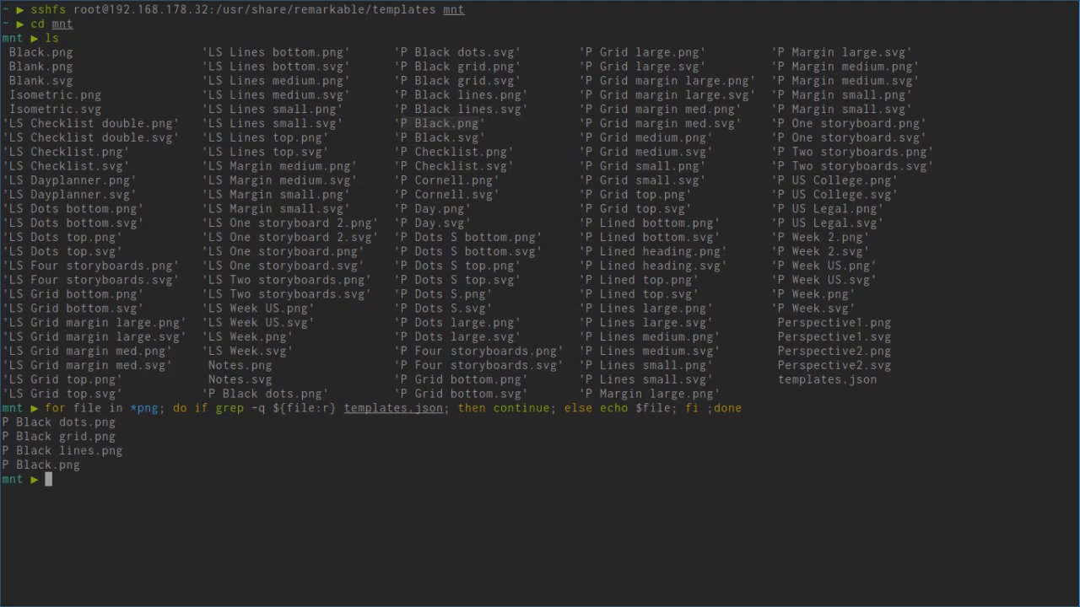
# Step: Preview the P Black images with feh, then start a vim templates.json command
pyautogui.write('feh -F P\\ Black*')
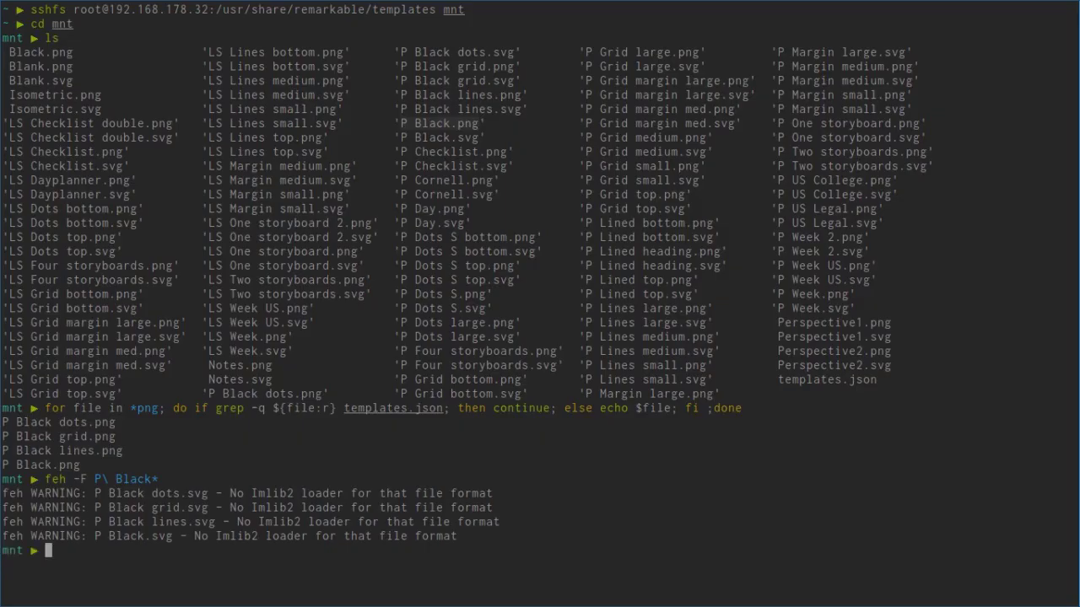
pyautogui.write('vim')
pyautogui.press('Tab')
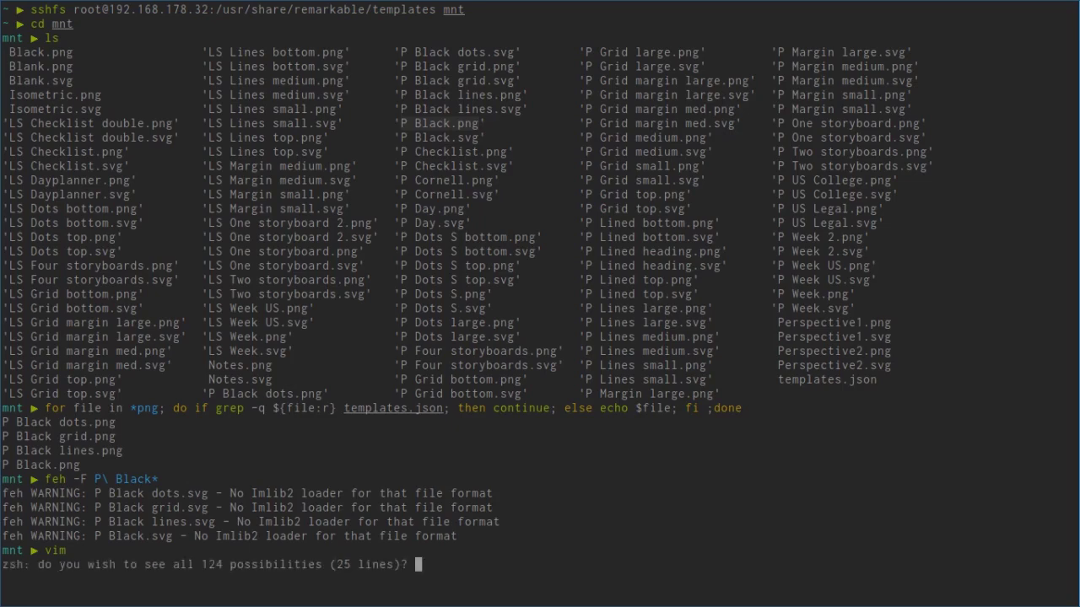
pyautogui.write('n')
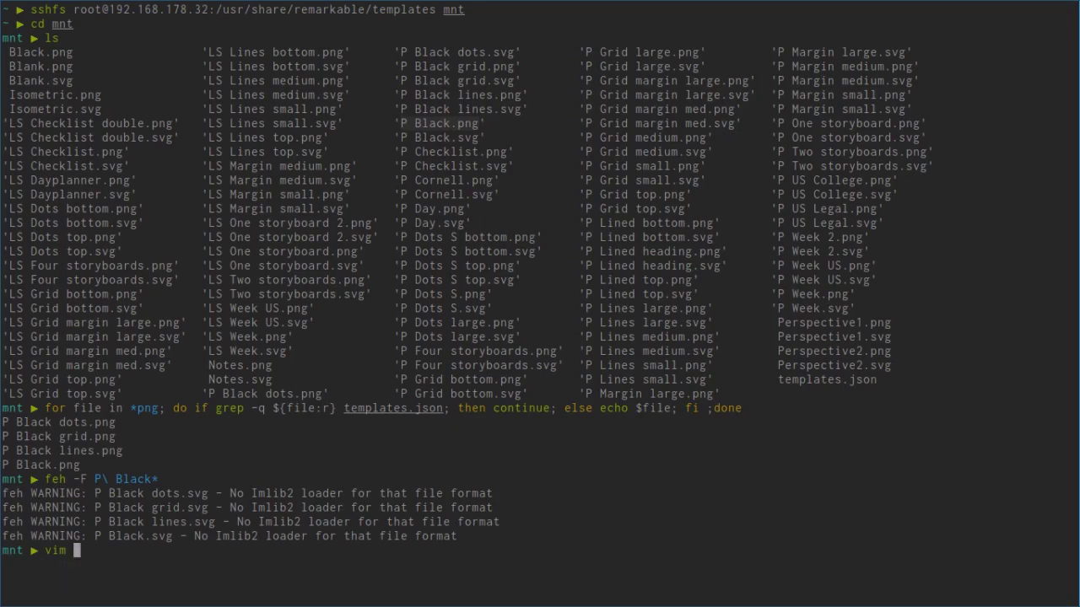
pyautogui.write('templates.json')
# Step: Open templates.json and duplicate the Black template entry
pyautogui.press('Return')
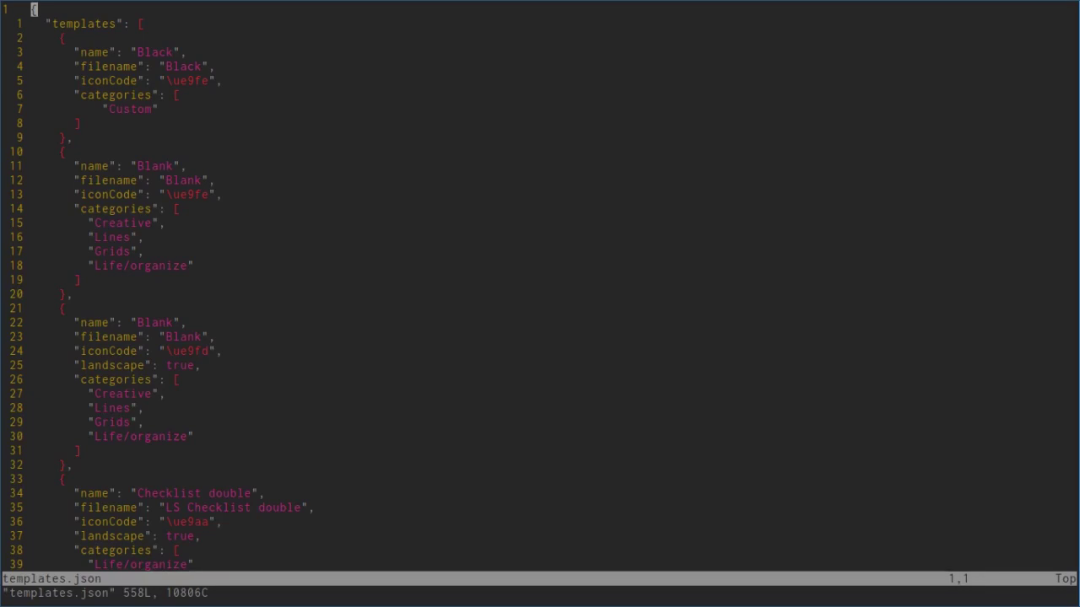
pyautogui.press('j')
pyautogui.press('j')
pyautogui.press('V')
pyautogui.press('j')
pyautogui.press('j')
pyautogui.press('j')
pyautogui.press('j')
pyautogui.press('j')
pyautogui.press('j')
pyautogui.press('j')
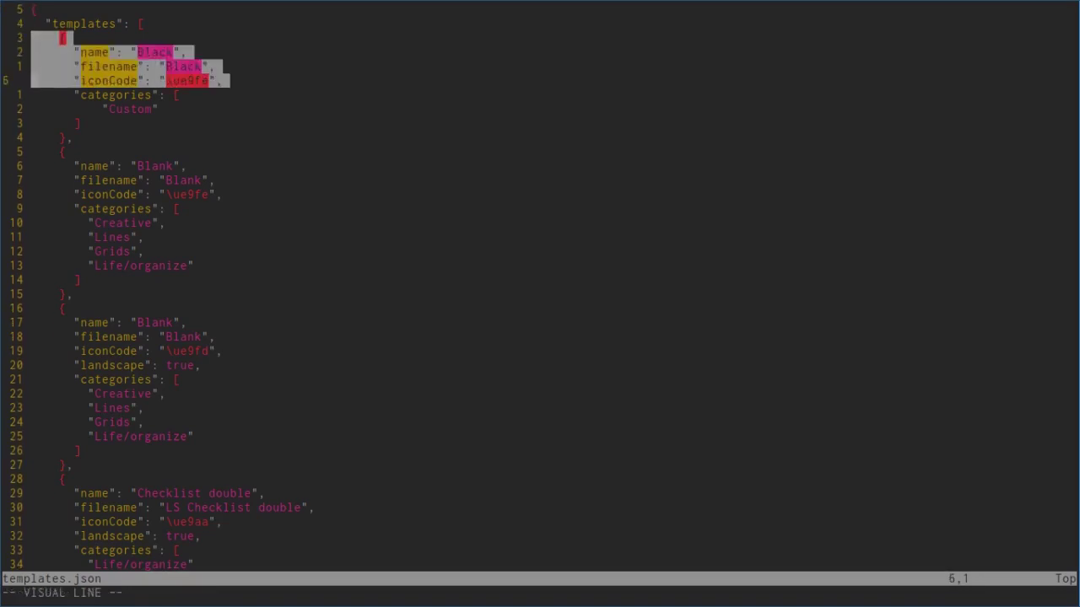
pyautogui.press('y')
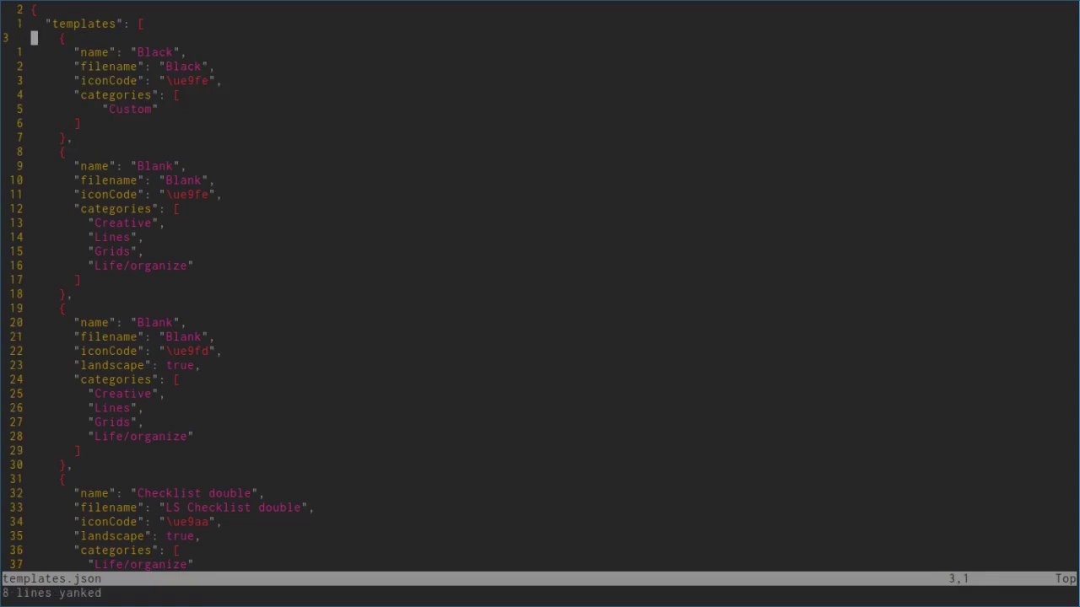
pyautogui.press('P')
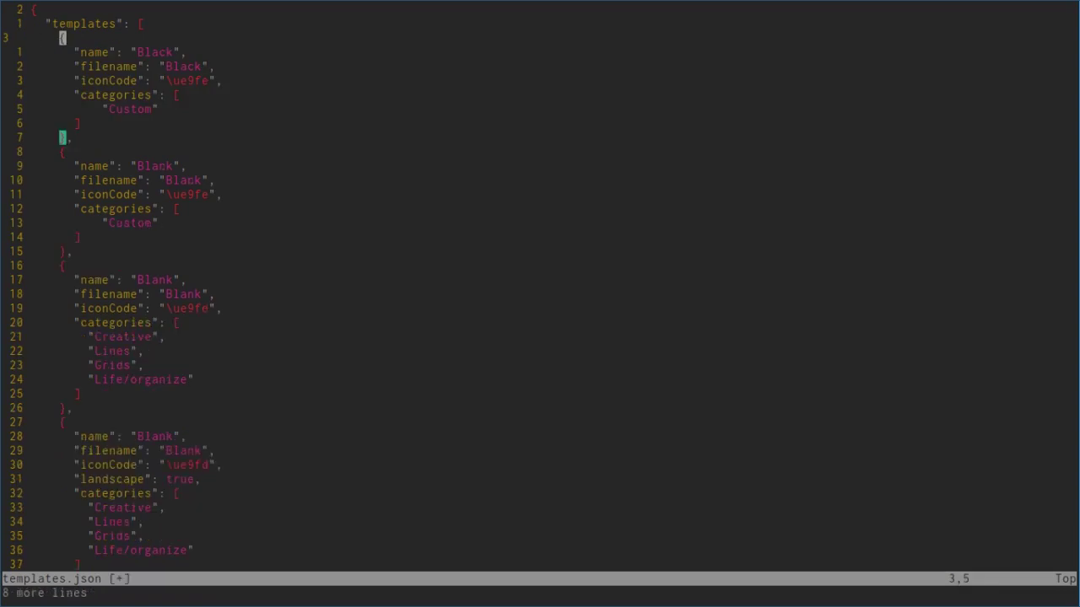
# Step: Rename the duplicated entry to 'Black Lines'
pyautogui.press('j')
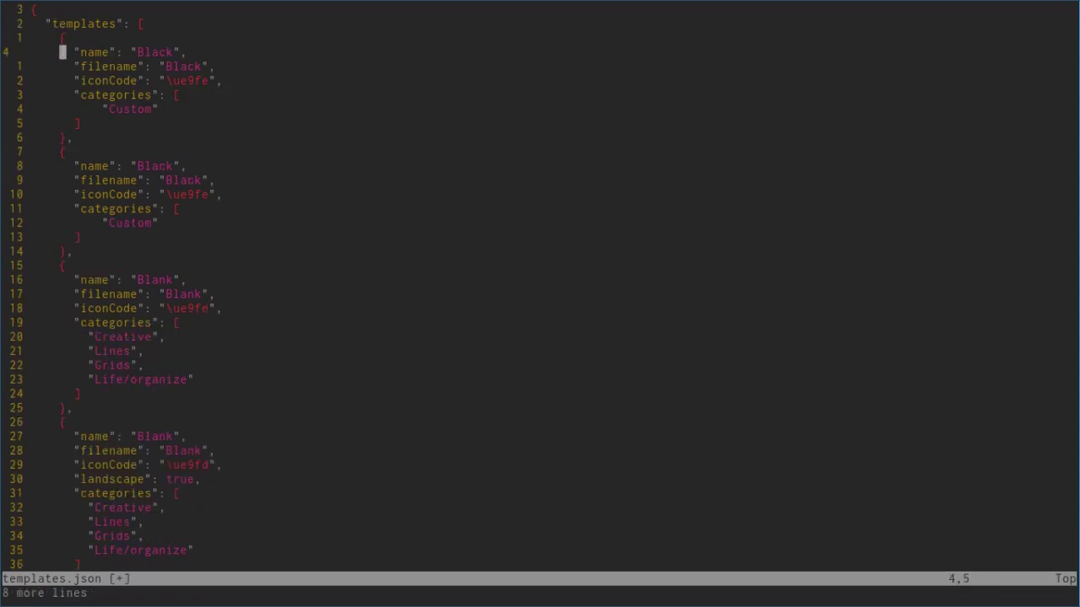
pyautogui.press('A')
pyautogui.press('Left')
pyautogui.press('Left')
pyautogui.write('Lin')
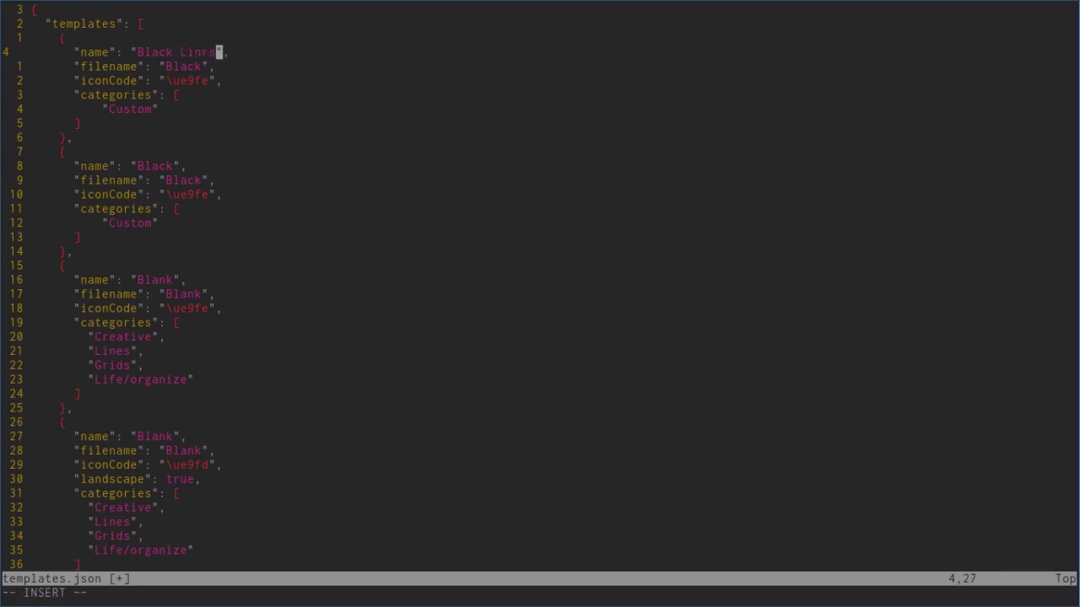
pyautogui.write('es')
pyautogui.press('Escape')
# Step: Change the new entry's filename to 'P Black Lines'
pyautogui.press('j')
pyautogui.press('h')
pyautogui.press('h')
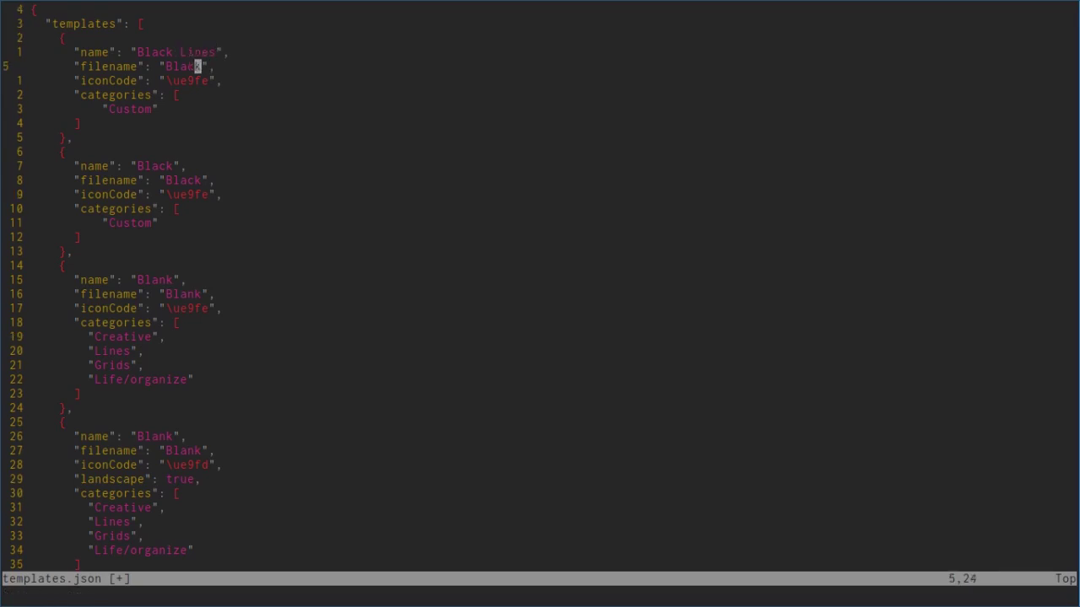
pyautogui.write('biP')
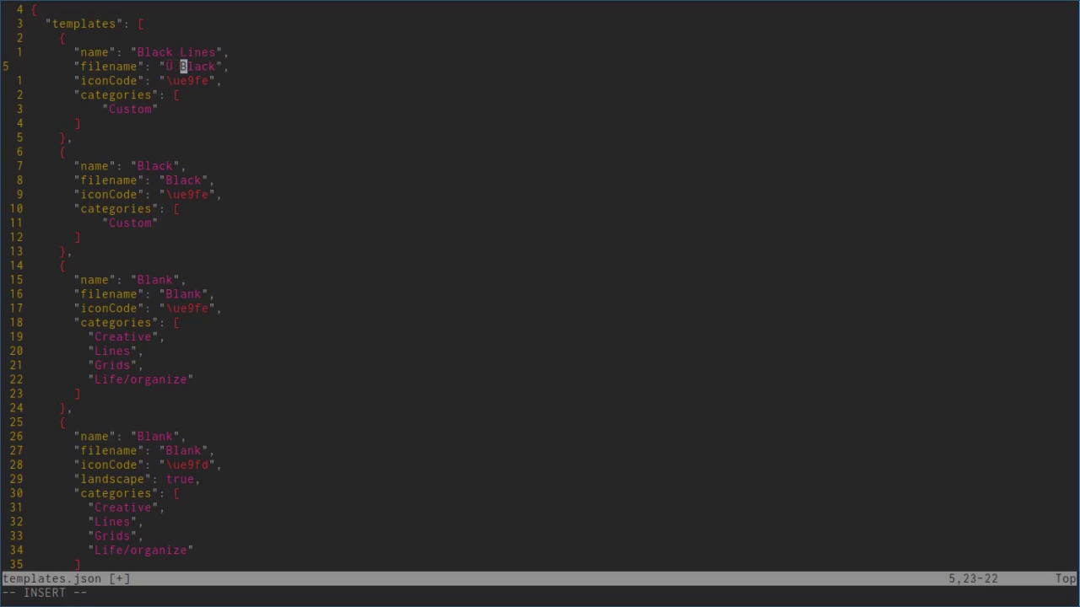
pyautogui.press('BackSpace')
pyautogui.write('P')
pyautogui.press('End')
pyautogui.press('Left')
pyautogui.press('Left')
pyautogui.write('Lines')
pyautogui.press('BackSpace')
pyautogui.press('BackSpace')
pyautogui.press('BackSpace')
pyautogui.press('BackSpace')
pyautogui.write('ines')
pyautogui.press('Escape')
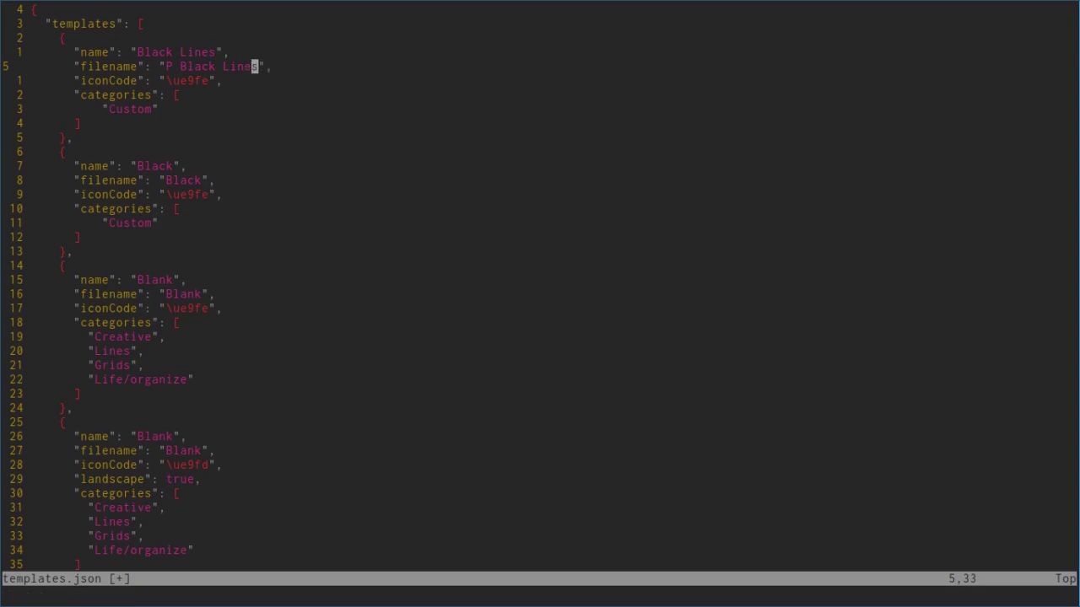
# Step: Search /name.*Lines to locate the Lined medium \ue9b8 iconCode value
pyautogui.press('j')
pyautogui.press('h')
pyautogui.press('h')
pyautogui.press('h')
pyautogui.click(97, 351)
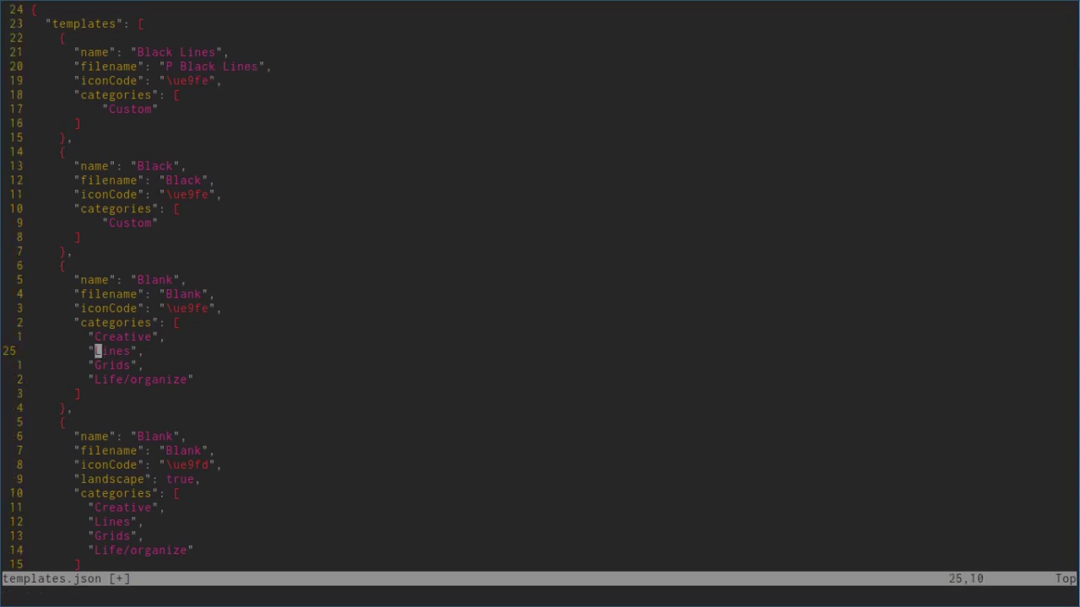
pyautogui.write('/name.')
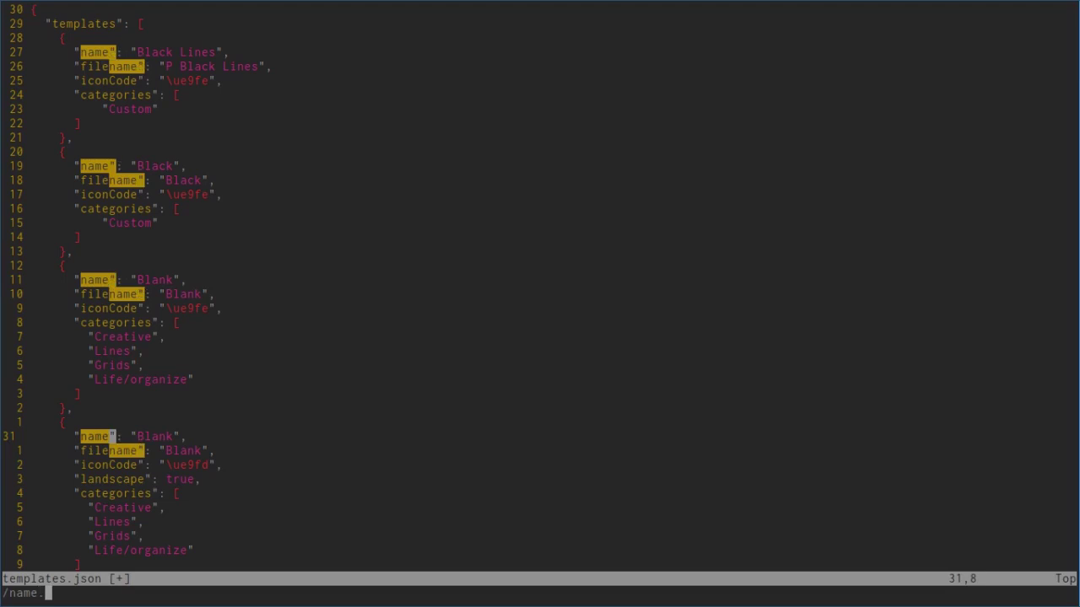
pyautogui.write('*Lines')
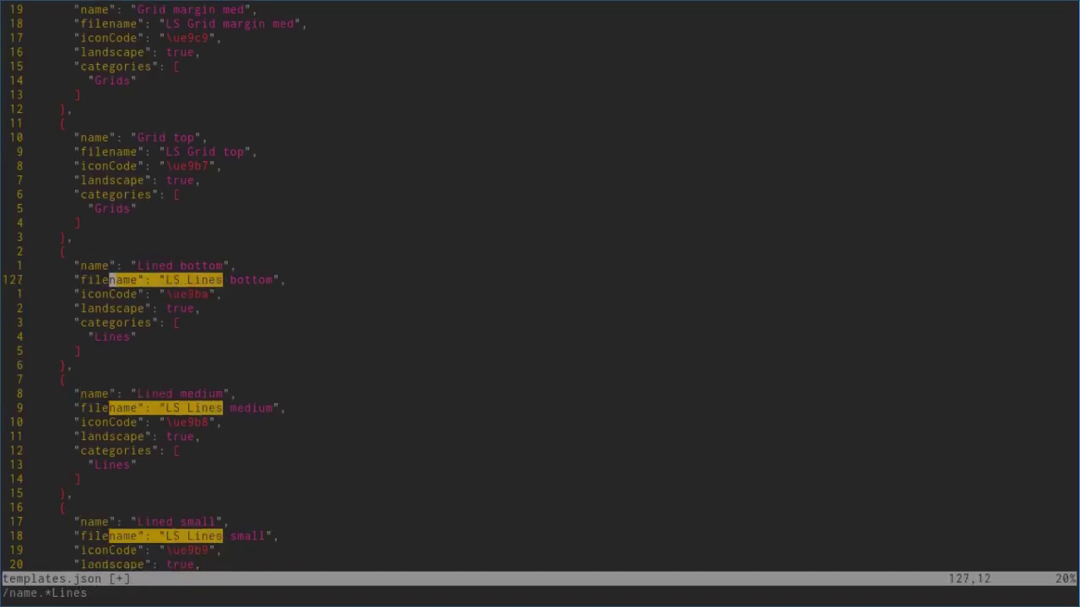
pyautogui.write('j')
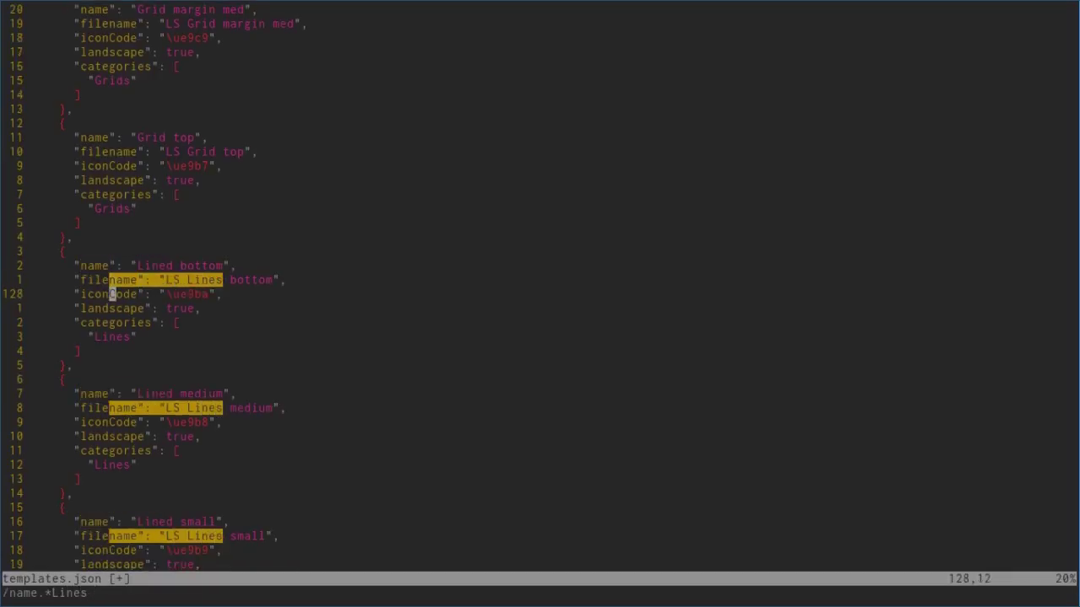
pyautogui.press('j')
pyautogui.press('j')
pyautogui.press('j')
pyautogui.press('j')
pyautogui.press('j')
pyautogui.press('j')
pyautogui.press('j')
pyautogui.press('j')
pyautogui.press('j')
pyautogui.press('l')
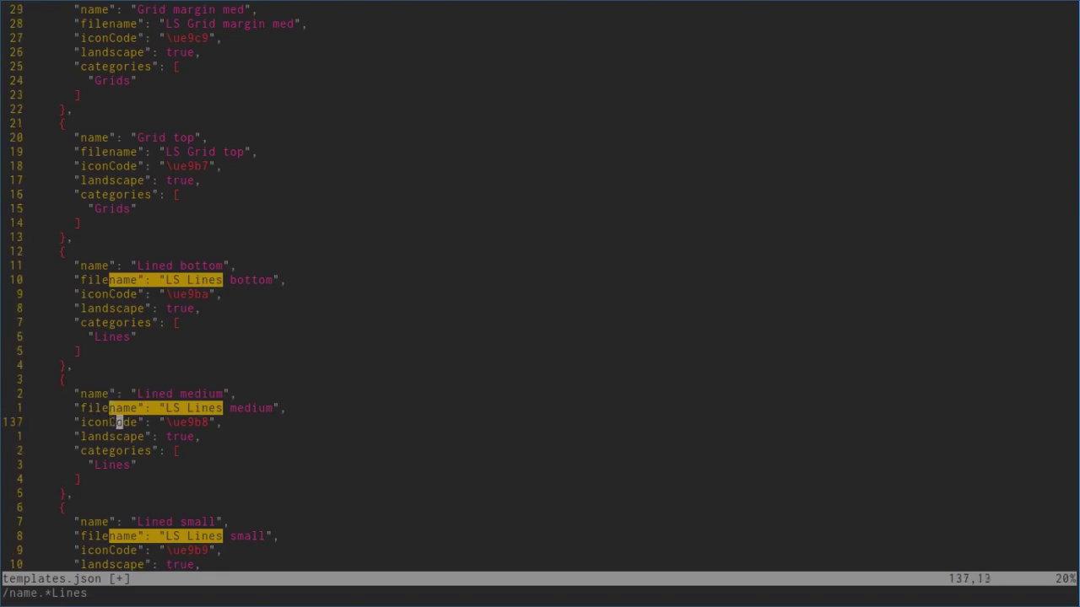
pyautogui.press('l')
pyautogui.press('l')
pyautogui.press('l')
pyautogui.press('l')
pyautogui.press('l')
pyautogui.press('l')
pyautogui.press('l')
pyautogui.press('l')
pyautogui.press('l')
pyautogui.press('l')
# Step: Replace the Black Lines iconCode \ue9fe with \ue9b8 and save templates.json
pyautogui.press('g')
pyautogui.press('g')
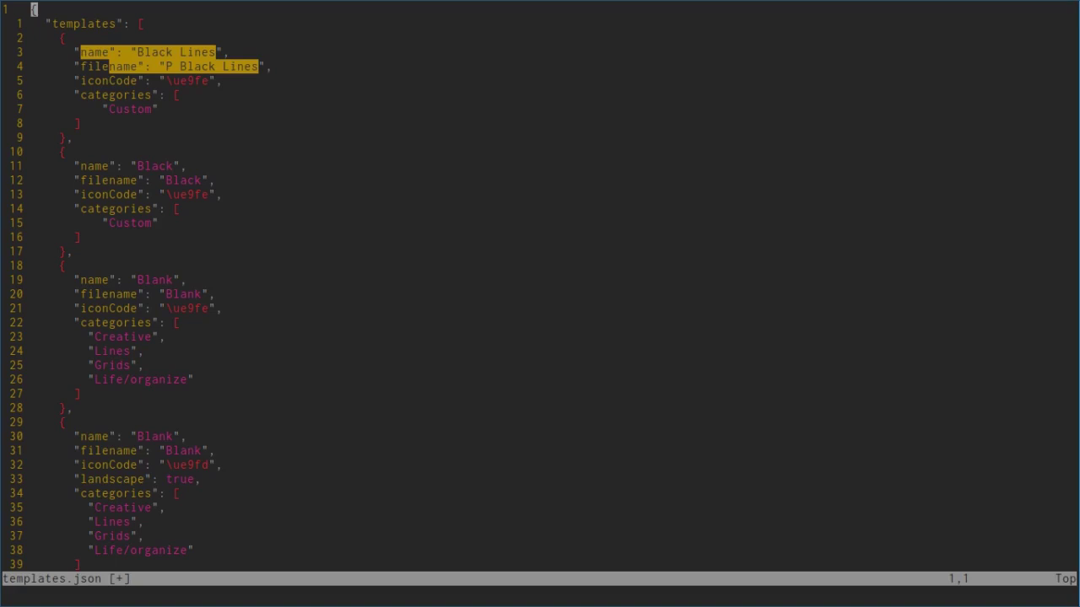
pyautogui.press('j')
pyautogui.press('j')
pyautogui.press('j')
pyautogui.press('j')
pyautogui.press('j')
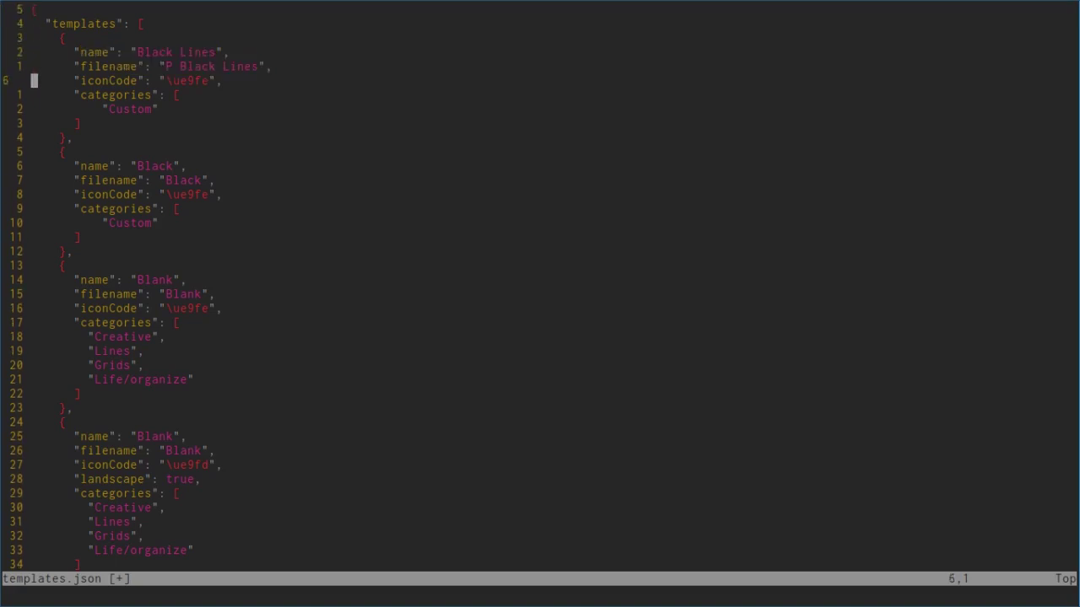
pyautogui.press('p')
pyautogui.press('k')
pyautogui.press('d')
pyautogui.press('d')
pyautogui.write(':wq')
pyautogui.press('Return')
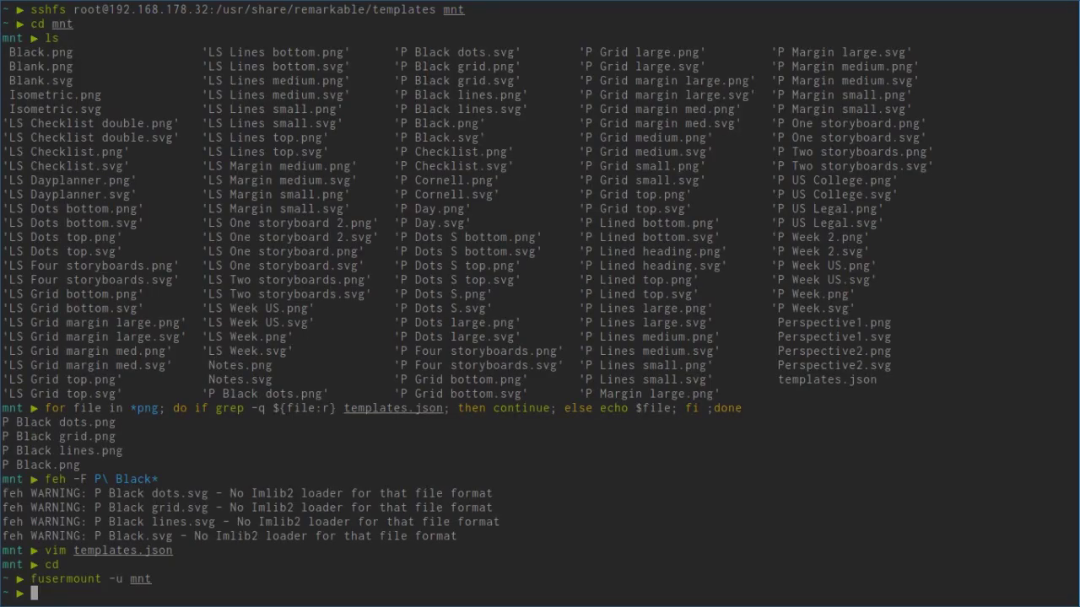
# Step: SSH into the reMarkable and run systemctl restart xochitl
pyautogui.write('ssh')
pyautogui.press('Right')
pyautogui.press('Return')
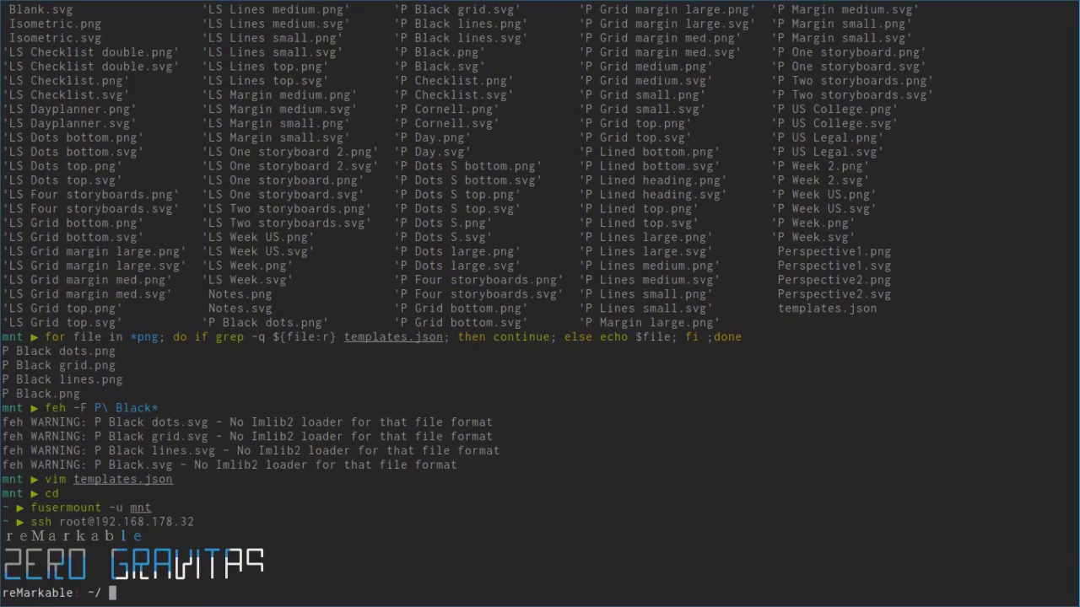
pyautogui.write('systemctl restart xochi')
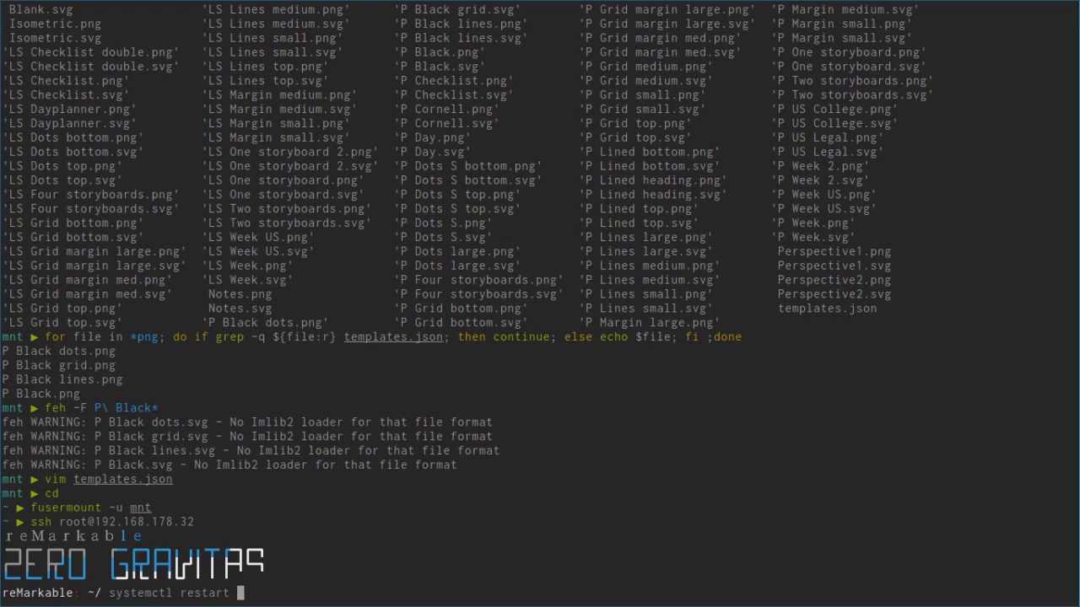
pyautogui.write('tl')
pyautogui.press('Return')
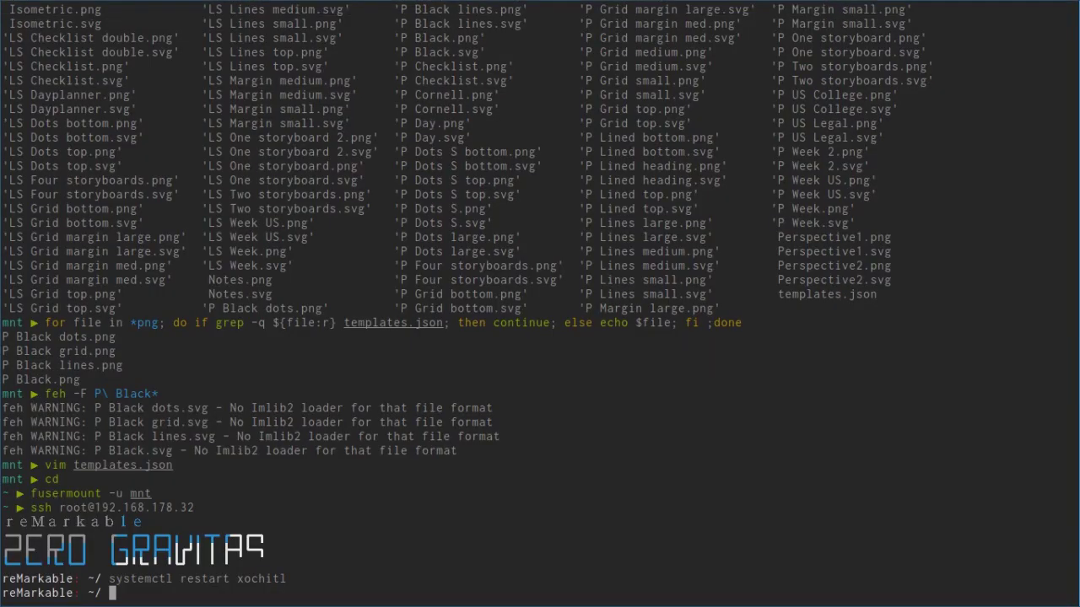
# Step: Go to /usr/share/remarkable/templates on the tablet and list the P Black files
pyautogui.write('cd /usr/share/remarkable/')
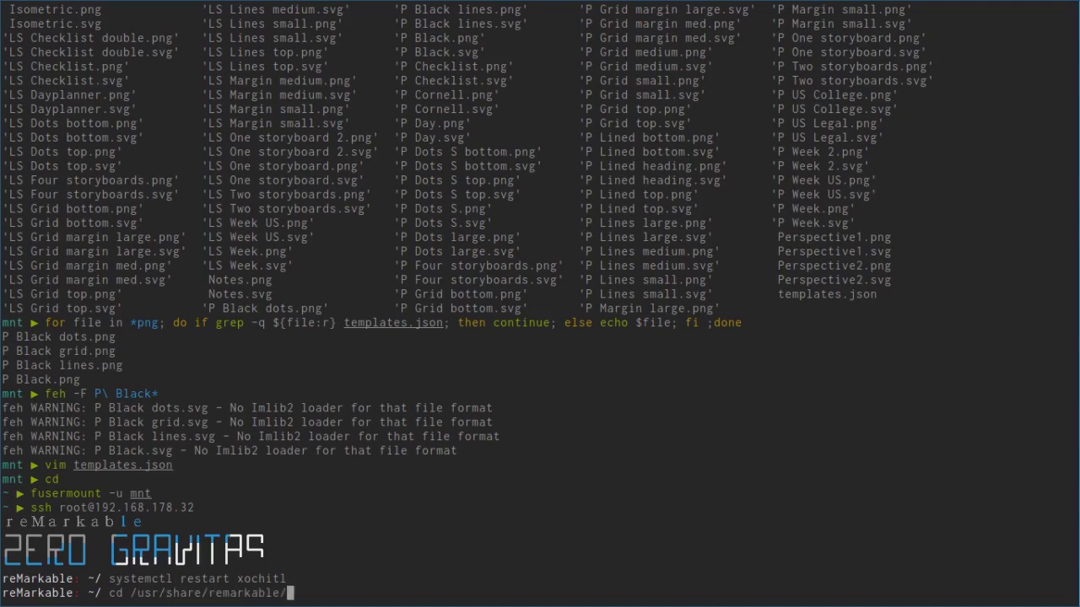
pyautogui.write('templates/')
pyautogui.press('Return')
pyautogui.write('ls ')
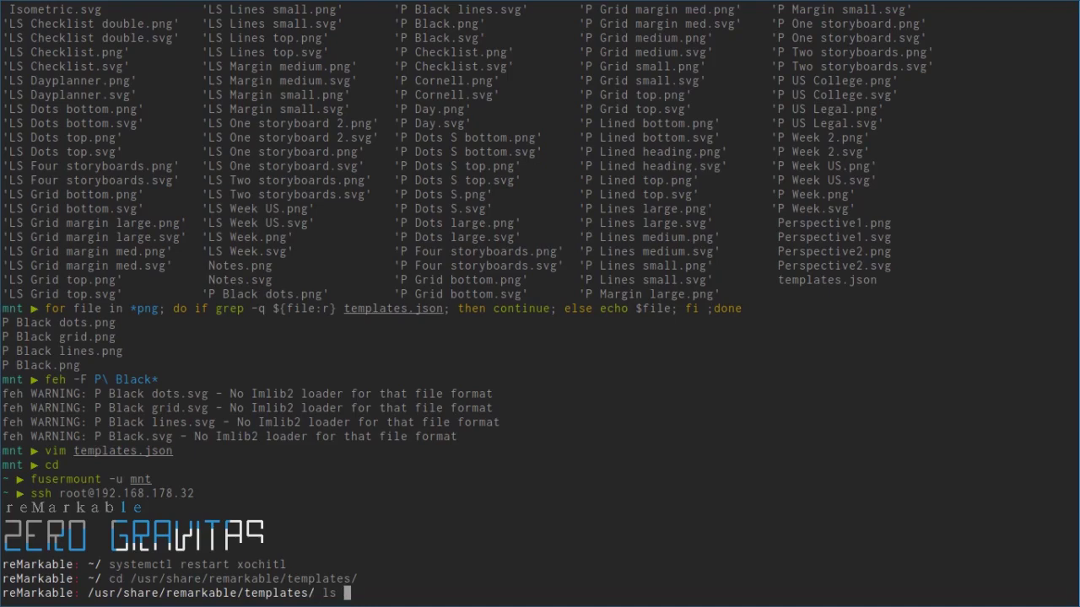
pyautogui.write('P\\B')
pyautogui.press('BackSpace')
pyautogui.write('Bl*')
pyautogui.press('Return')
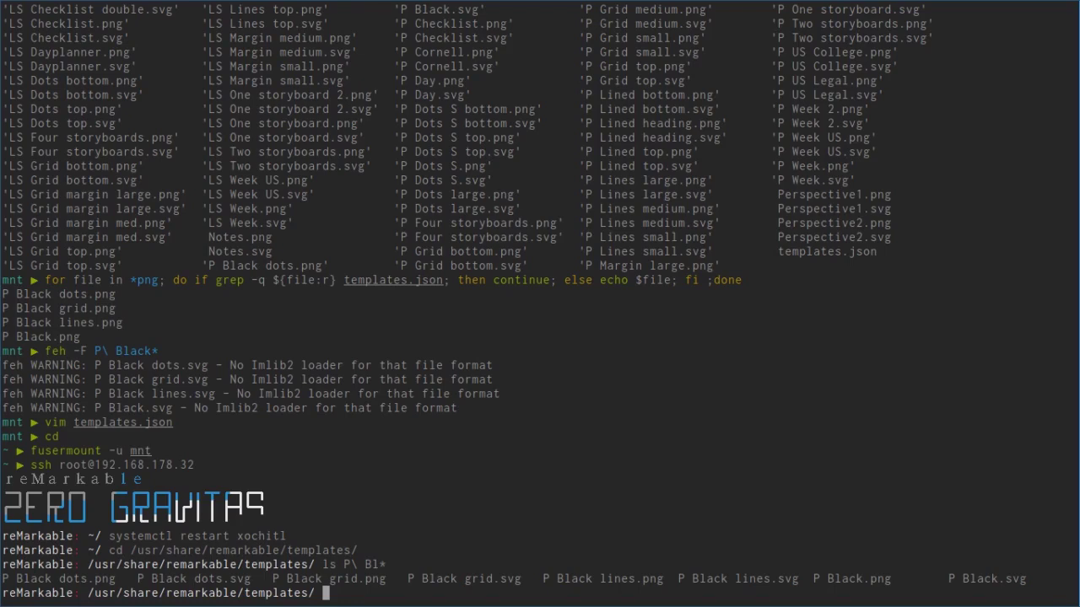
# Step: Open the tablet's templates.json and change the filename to 'P Black lines'
pyautogui.write('vim templates.json')
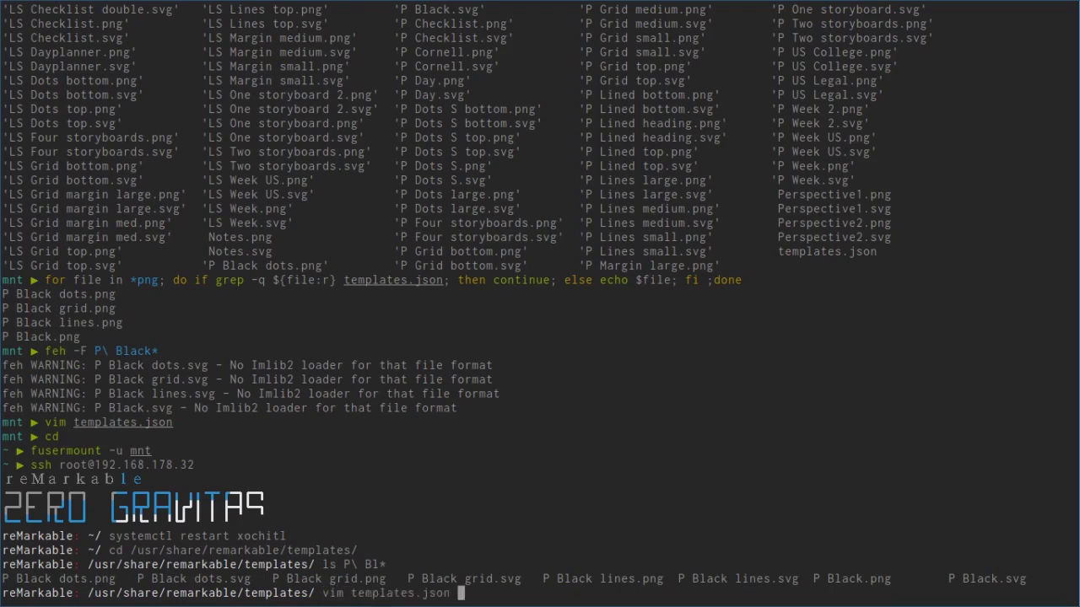
pyautogui.press('Return')
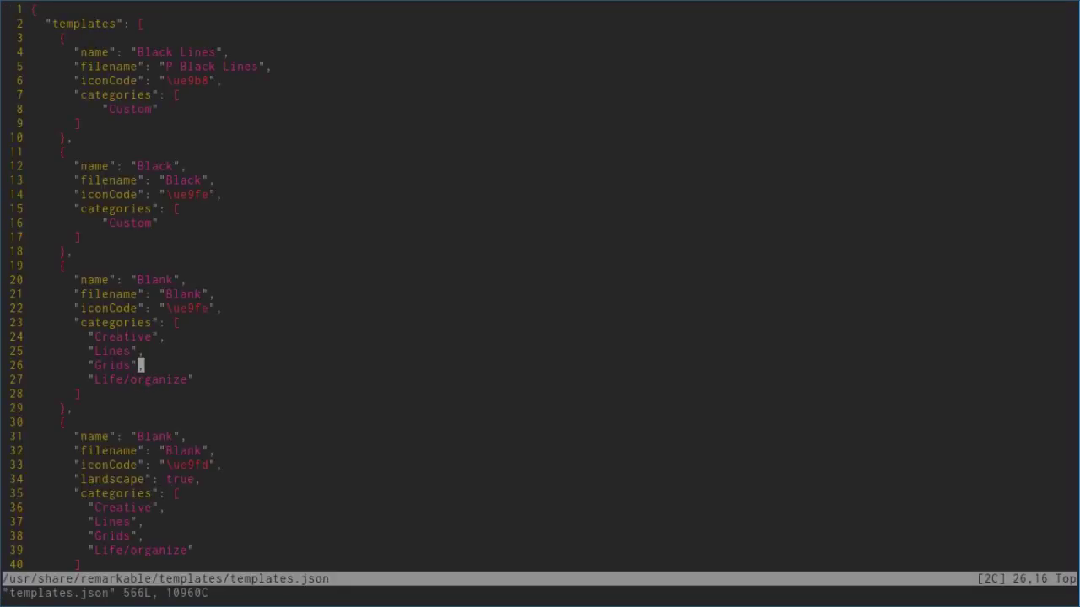
pyautogui.press('j')
pyautogui.press('j')
pyautogui.press('j')
pyautogui.press('k')
pyautogui.press('k')
pyautogui.press('k')
pyautogui.press('k')
pyautogui.press('k')
pyautogui.press('k')
pyautogui.press('k')
pyautogui.press('k')
pyautogui.press('k')
pyautogui.press('k')
pyautogui.press('k')
pyautogui.press('k')
pyautogui.press('k')
pyautogui.press('k')
pyautogui.press('k')
pyautogui.press('k')
pyautogui.press('k')
pyautogui.press('k')
pyautogui.press('k')
pyautogui.press('k')
pyautogui.press('k')
pyautogui.press('k')
pyautogui.press('k')
pyautogui.press('k')
pyautogui.press('k')
pyautogui.press('k')
pyautogui.press('j')
pyautogui.press('w')
pyautogui.press('w')
pyautogui.press('j')
pyautogui.press('l')
pyautogui.press('l')
pyautogui.press('l')
pyautogui.press('l')
pyautogui.press('l')
pyautogui.press('l')
pyautogui.press('l')
pyautogui.press('l')
pyautogui.press('l')
pyautogui.press('l')
pyautogui.press('l')
pyautogui.press('l')
pyautogui.press('~')
# Step: Search for LS Lines and find the portrait Lined medium \ue9a7 iconCode line
pyautogui.press('/')
pyautogui.press('Up')
pyautogui.press('Up')
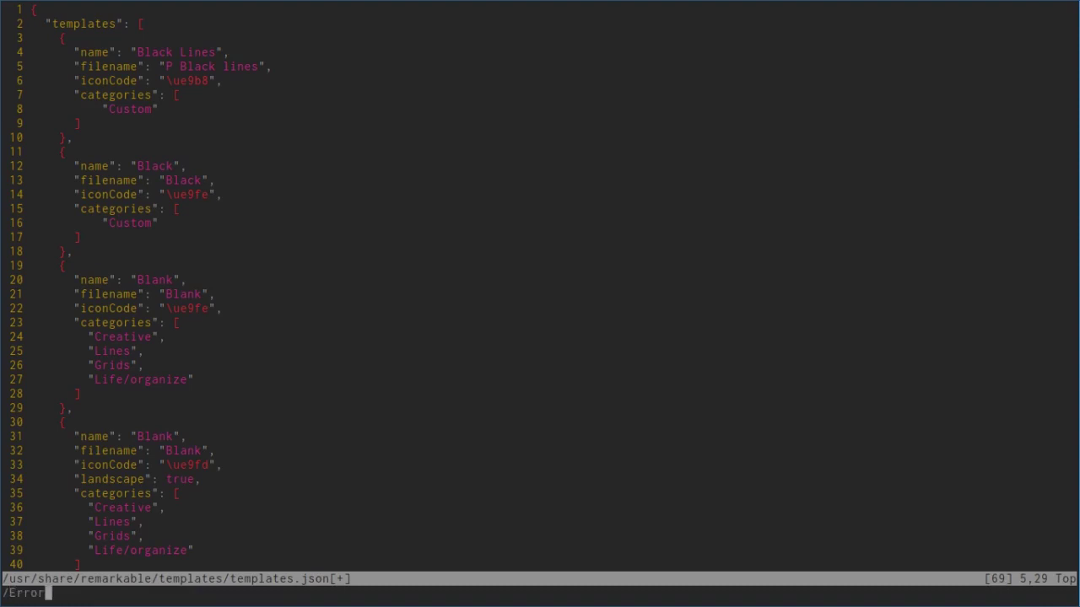
pyautogui.press('Down')
pyautogui.press('Down')
pyautogui.write('name": "LS Lines')
pyautogui.press('Return')
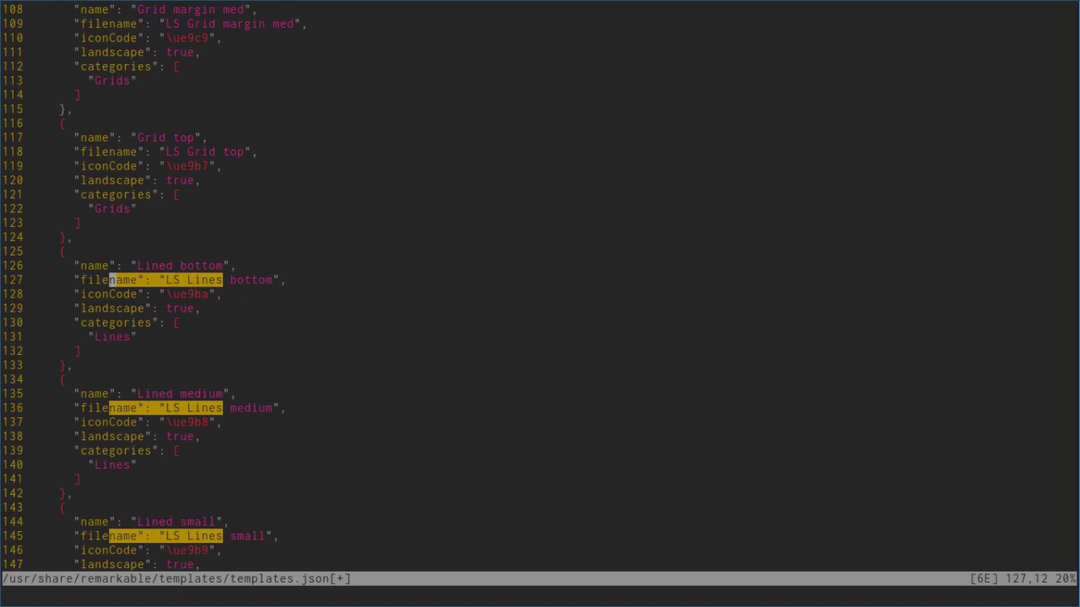
pyautogui.press('n')
pyautogui.press('n')
pyautogui.press('n')
pyautogui.press('n')
pyautogui.press('n')
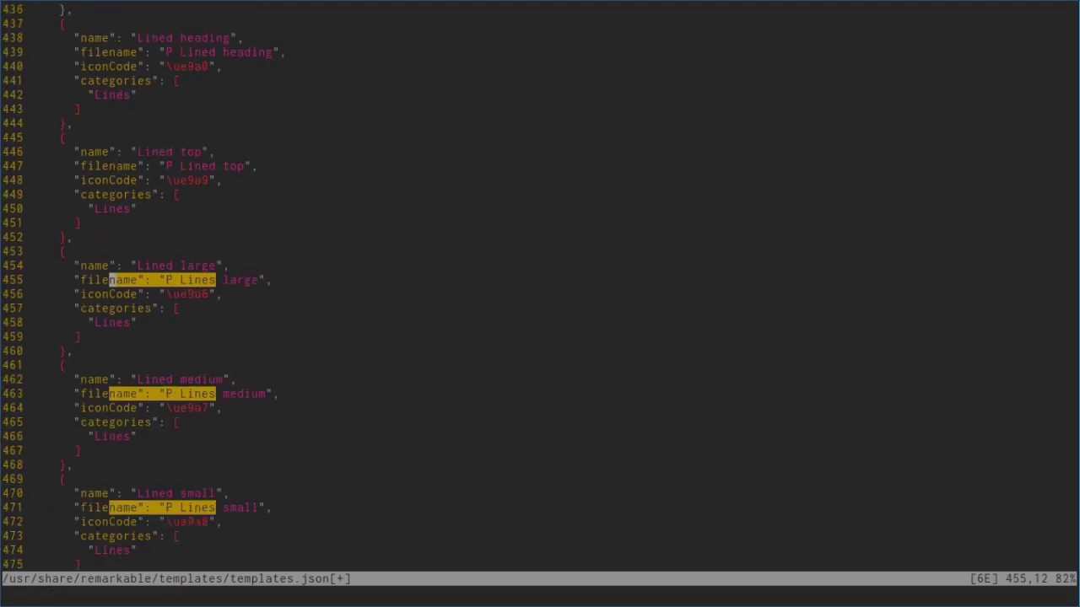
pyautogui.press('j')
pyautogui.press('j')
pyautogui.press('j')
pyautogui.press('j')
pyautogui.press('j')
pyautogui.press('j')
pyautogui.press('j')
pyautogui.press('j')
pyautogui.press('j')
pyautogui.press('j')
pyautogui.press('j')
pyautogui.press('k')
pyautogui.press('k')
pyautogui.press('k')
pyautogui.press('k')
pyautogui.press('k')
pyautogui.press('k')
pyautogui.press('k')
pyautogui.press('k')
pyautogui.press('k')
pyautogui.press('k')
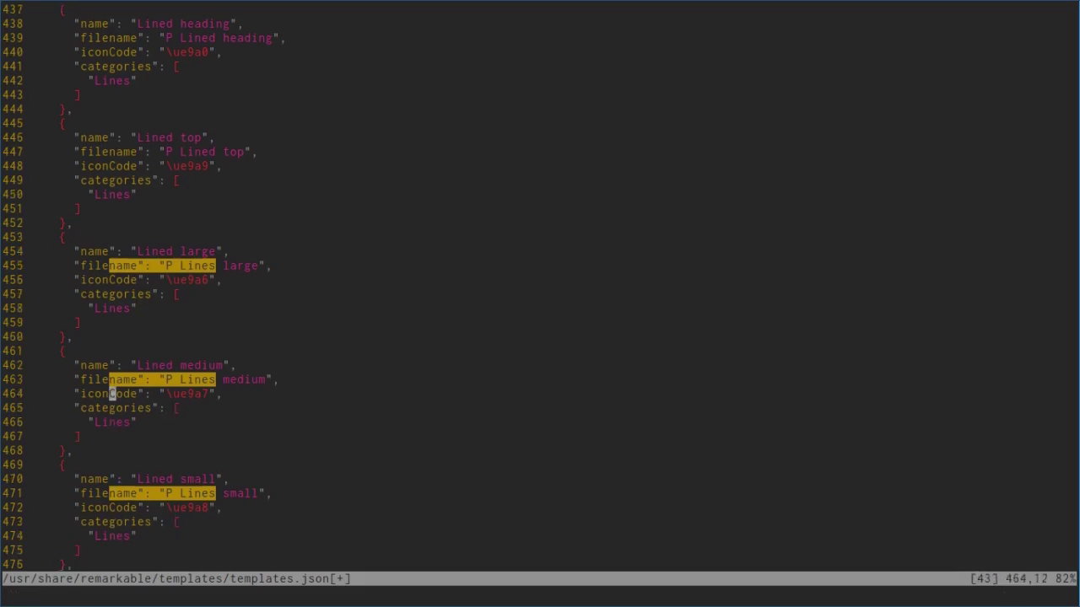
pyautogui.hotkey('shift', 'g')
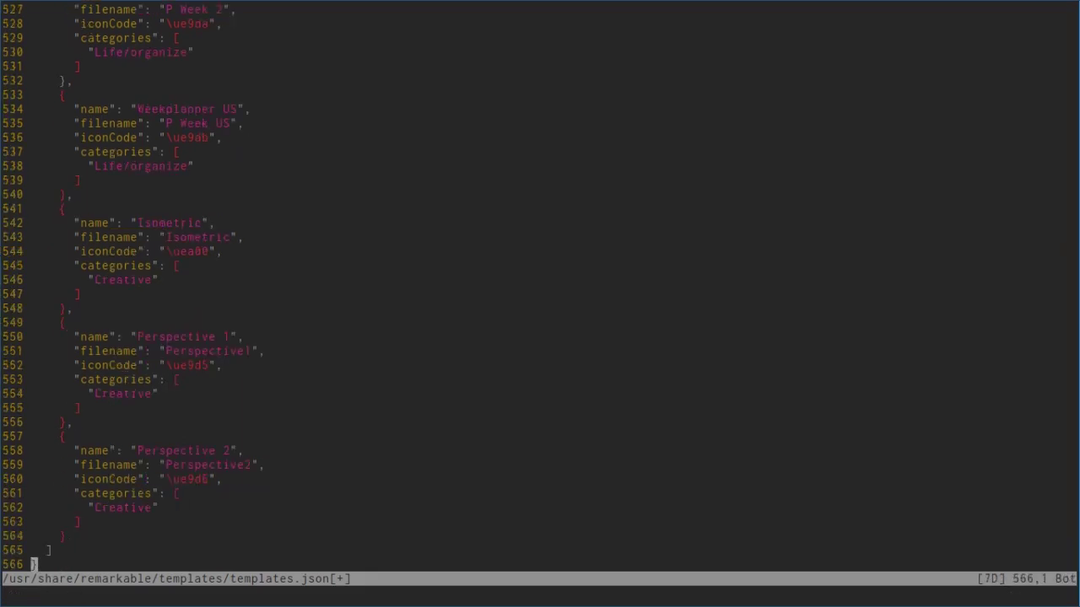
# Step: Swap the Black Lines iconCode to \ue9a7, save templates.json and restart xochitl
pyautogui.press('g')
pyautogui.press('g')
pyautogui.press('j')
pyautogui.press('j')
pyautogui.press('j')
pyautogui.press('j')
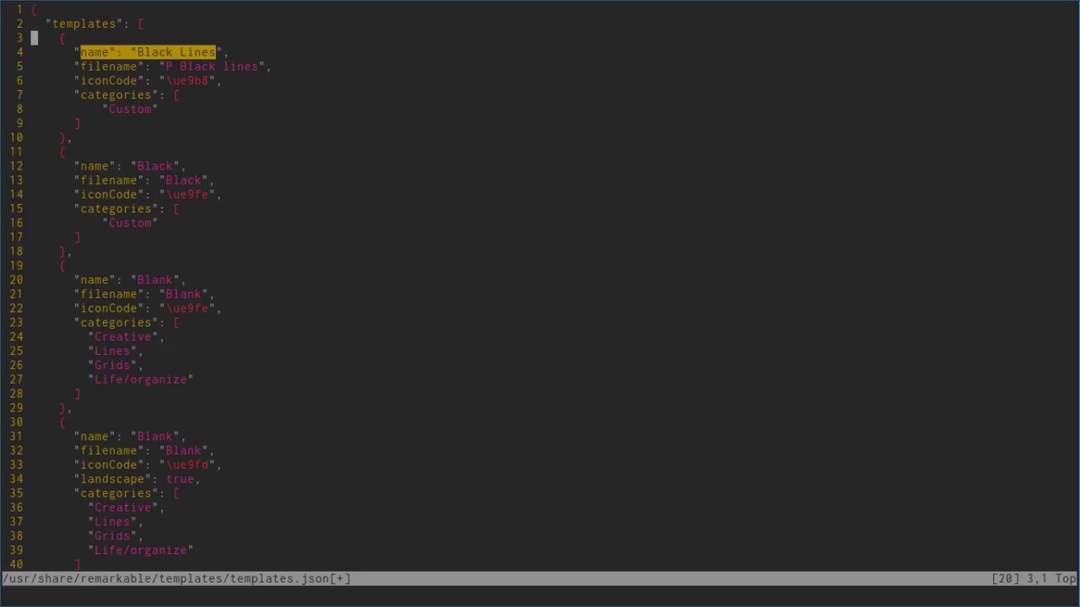
pyautogui.press('j')
pyautogui.press('p')
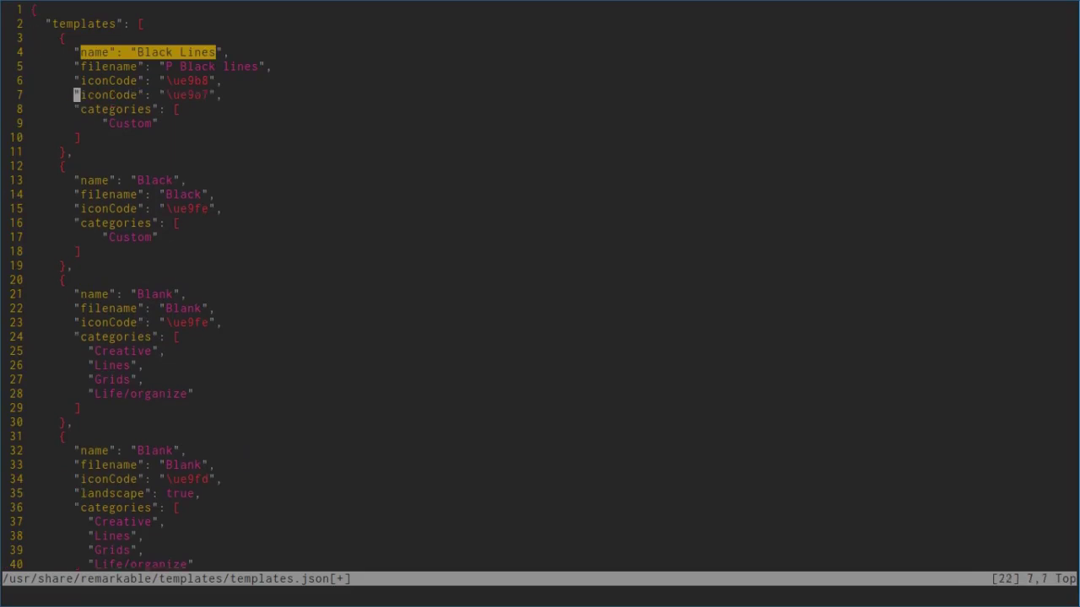
pyautogui.press('k')
pyautogui.press('d')
pyautogui.press('d')
pyautogui.write(':wq')
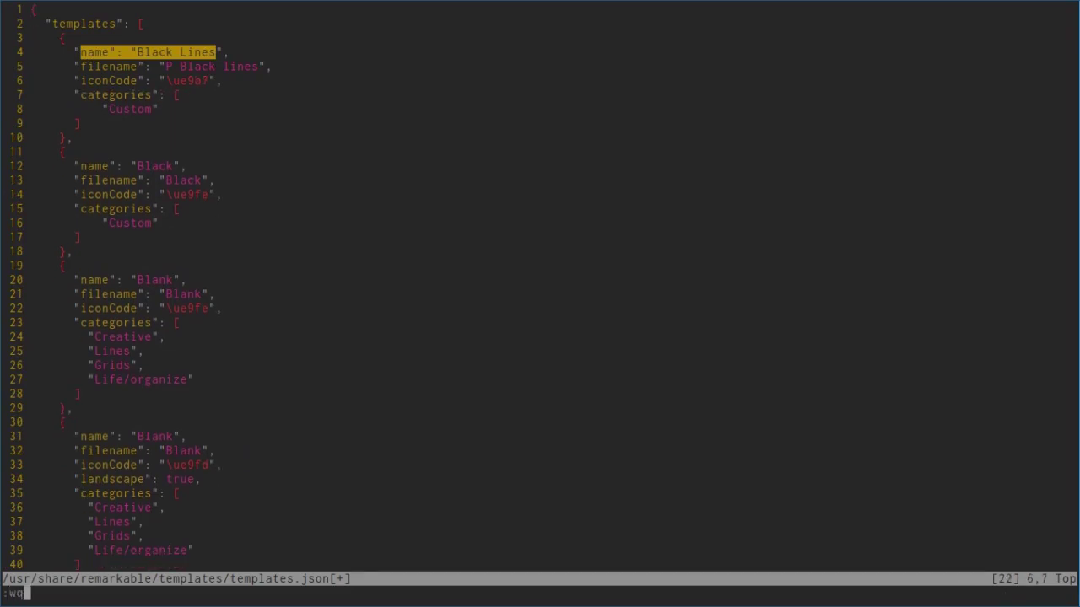
pyautogui.press('Return')
pyautogui.write('systemctl restart xochitl')
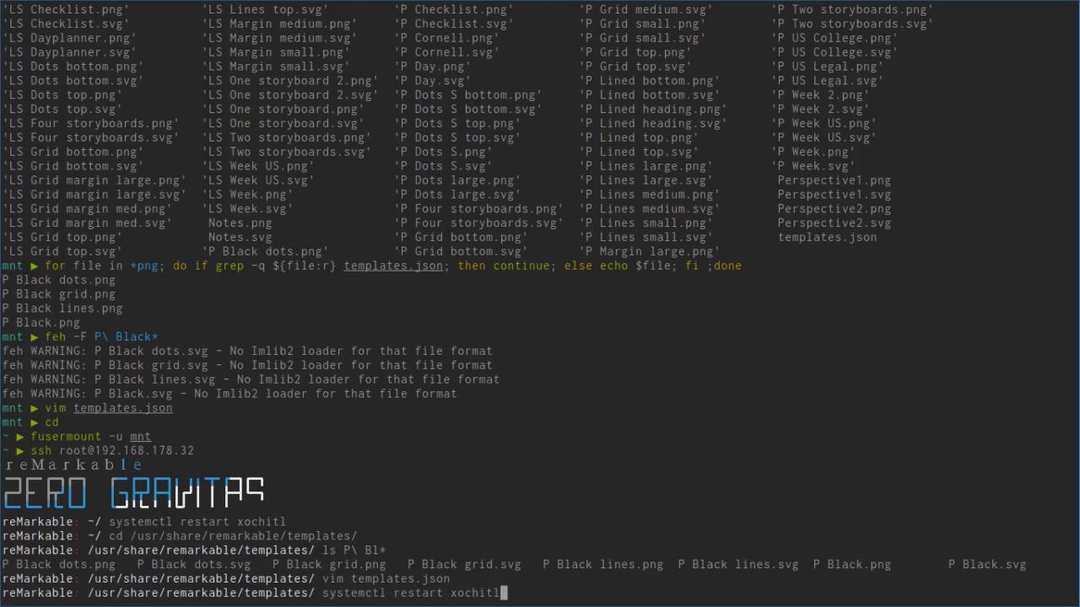
pyautogui.press('Return')
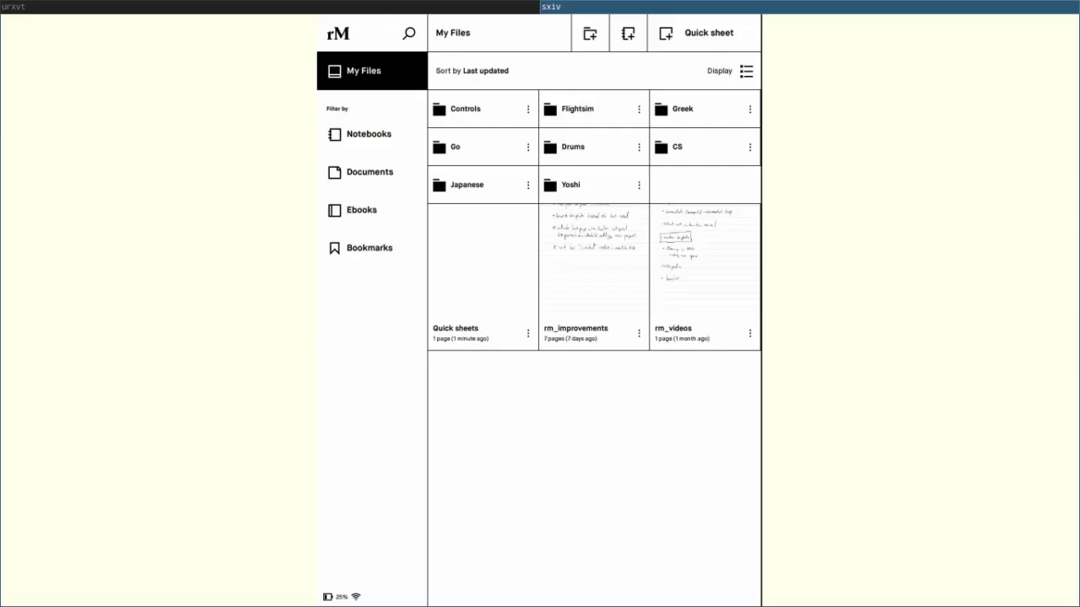